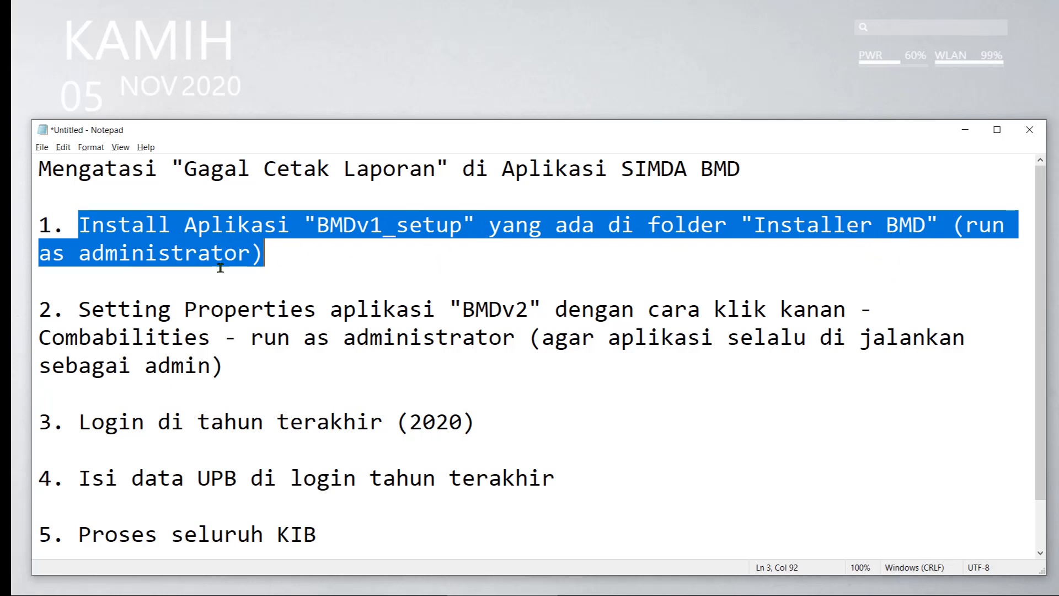
# Step: Highlight the "(run as administrator)" remark in instruction 1 of the Notepad notes
pyautogui.click(968, 233)
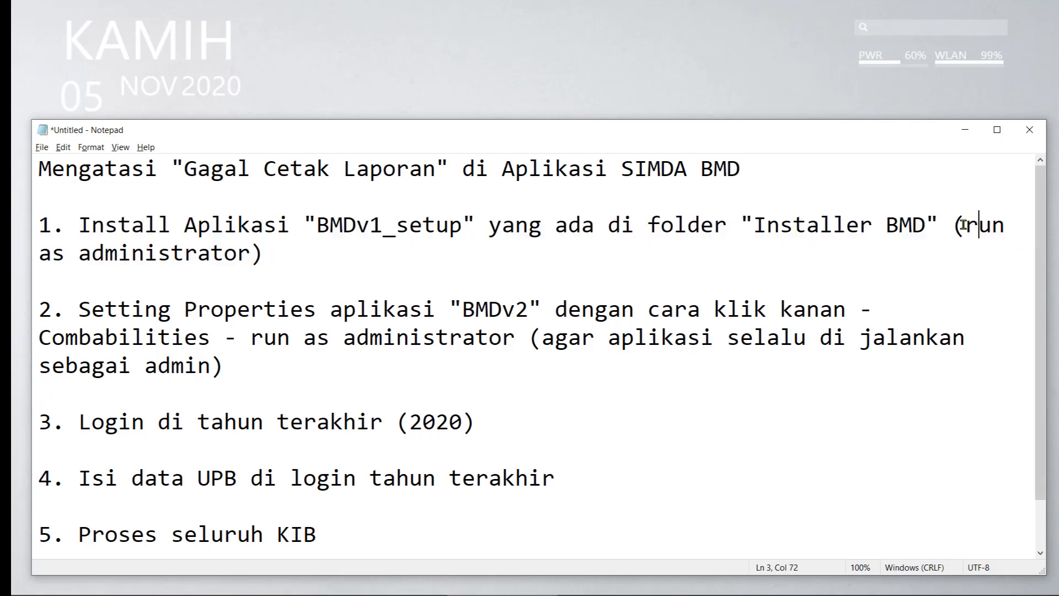
pyautogui.moveTo(966, 233); pyautogui.dragTo(263, 254)
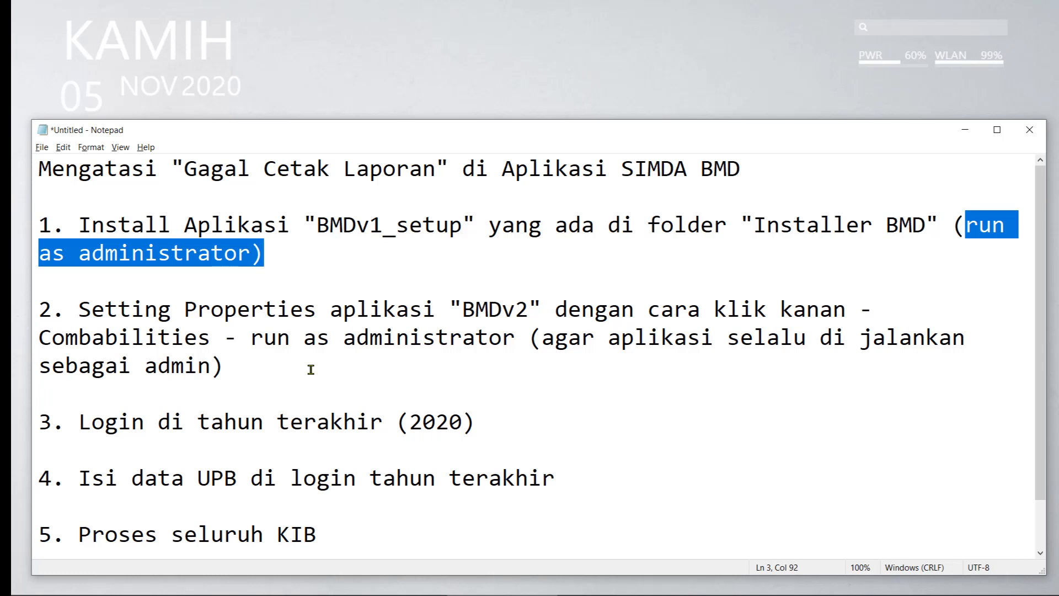
pyautogui.click(265, 253)
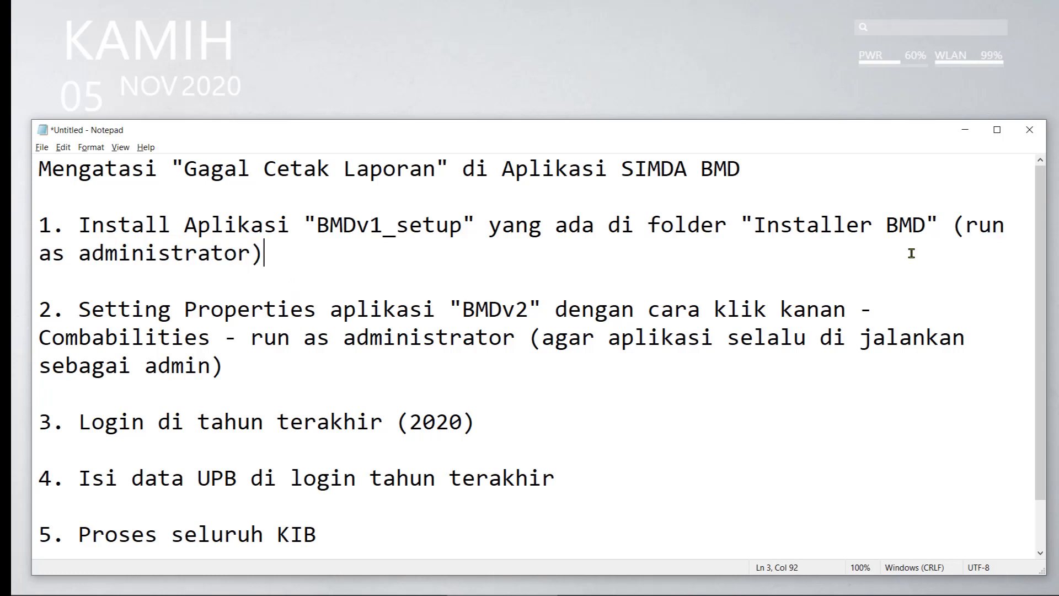
pyautogui.moveTo(953, 225); pyautogui.dragTo(439, 265)
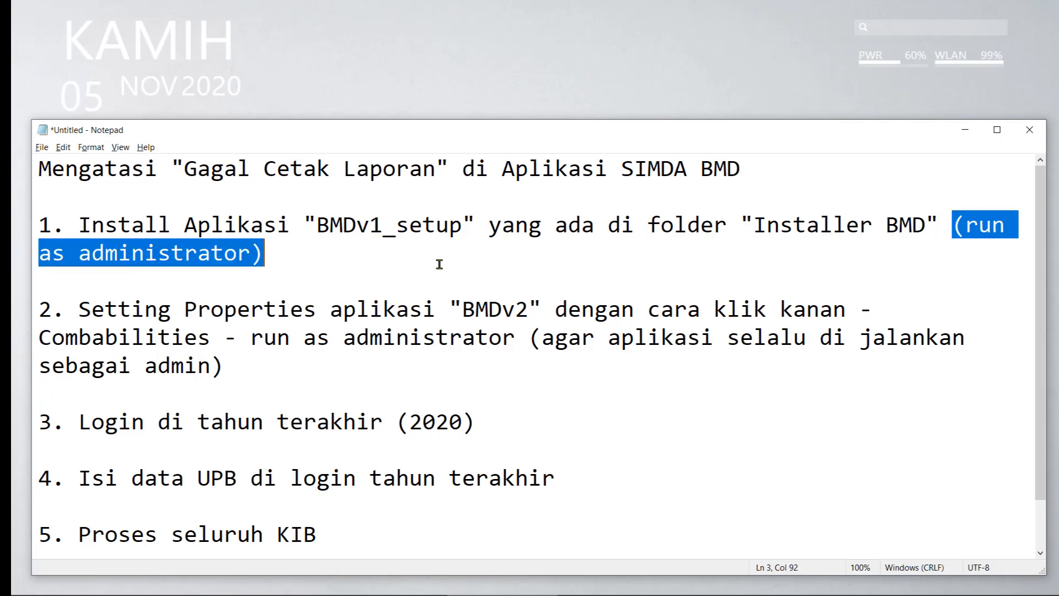
pyautogui.click(284, 256)
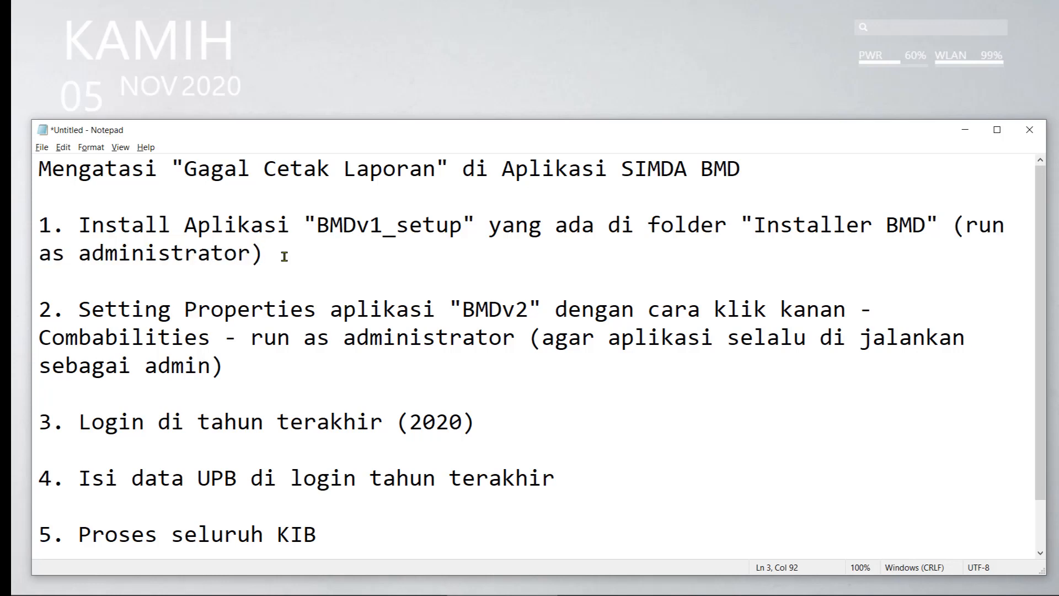
# Step: Switch to File Explorer, review the contents of the SIMD@ BMD folder and open its Installer BMD subfolder
pyautogui.moveTo(469, 594)
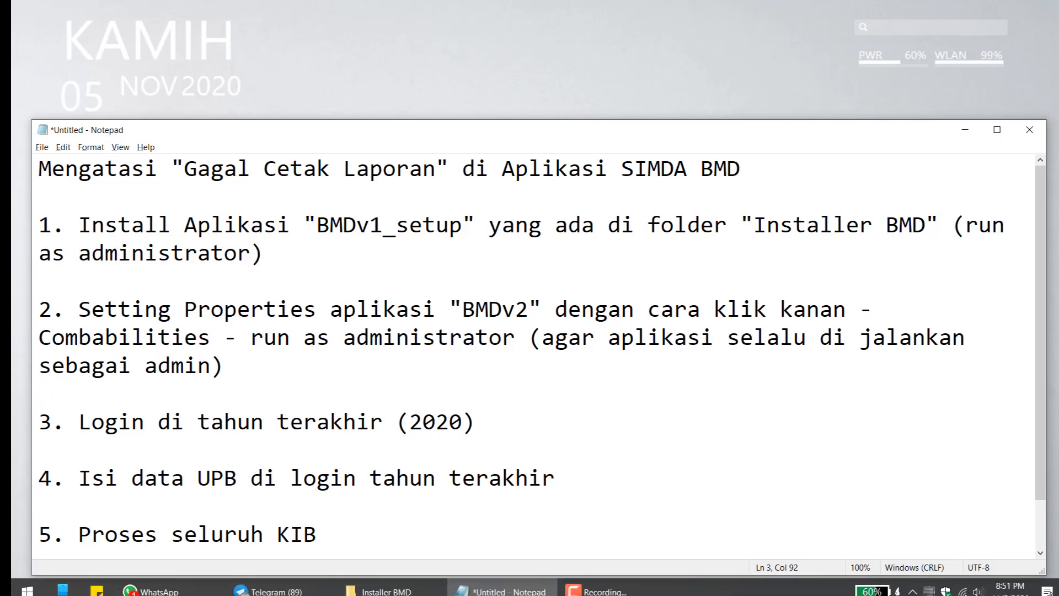
pyautogui.click(379, 582)
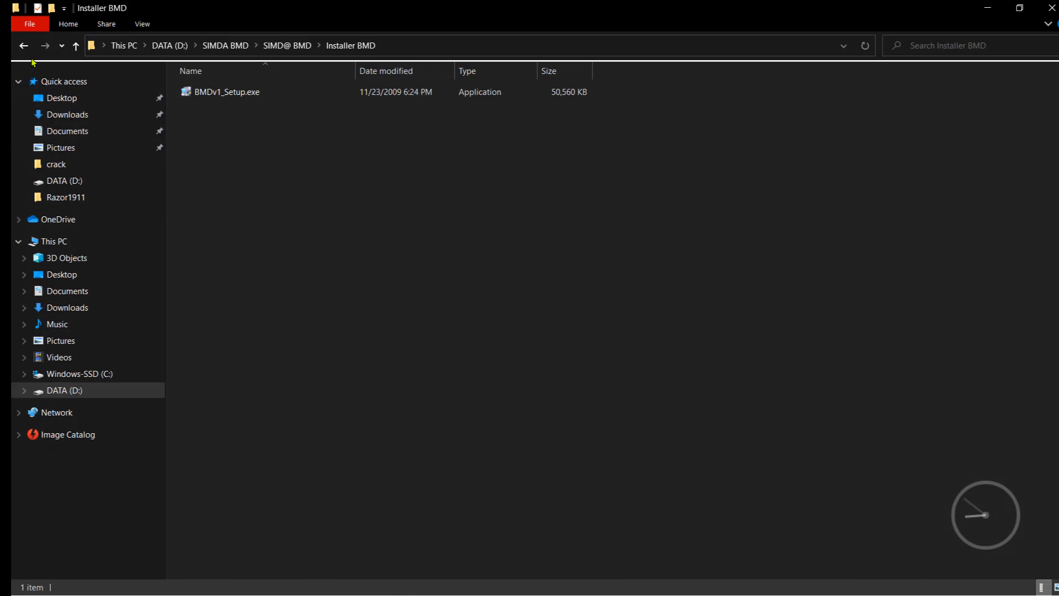
pyautogui.click(24, 45)
pyautogui.moveTo(240, 157); pyautogui.dragTo(206, 122)
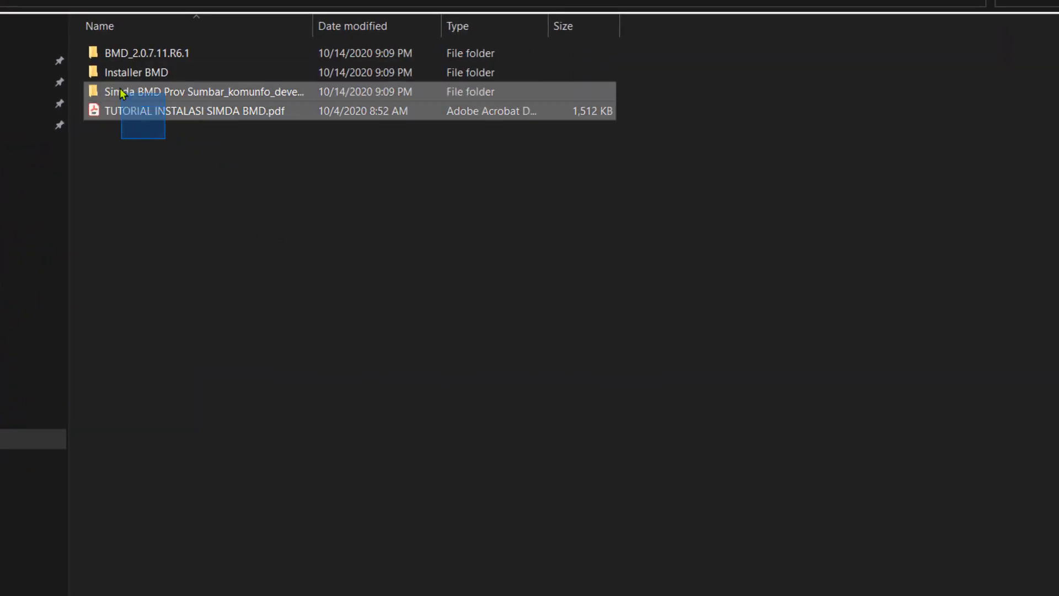
pyautogui.moveTo(123, 93); pyautogui.dragTo(146, 48)
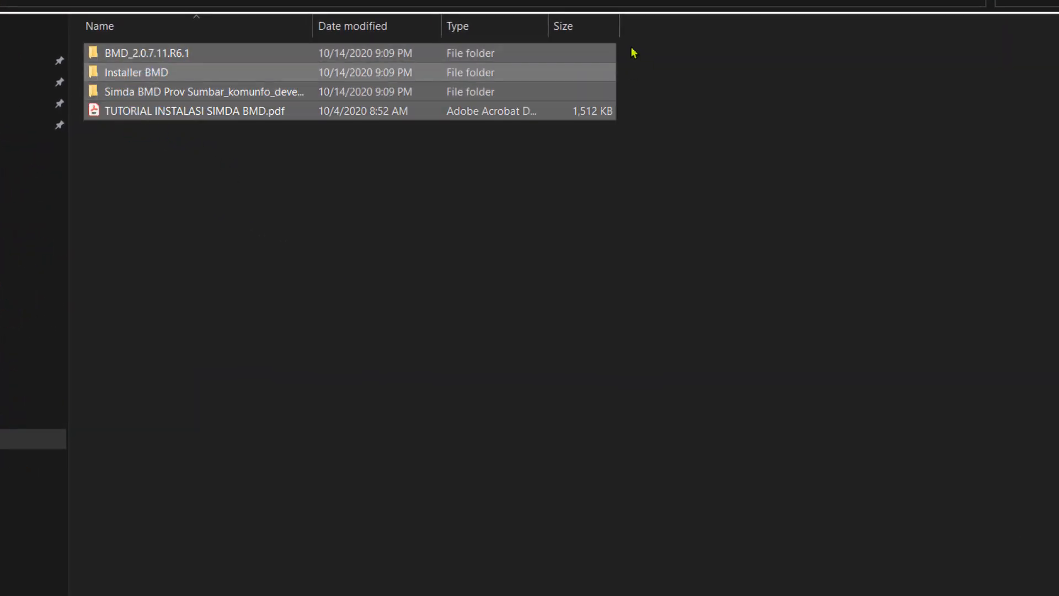
pyautogui.click(173, 170)
pyautogui.moveTo(640, 45); pyautogui.dragTo(537, 114)
pyautogui.click(427, 221)
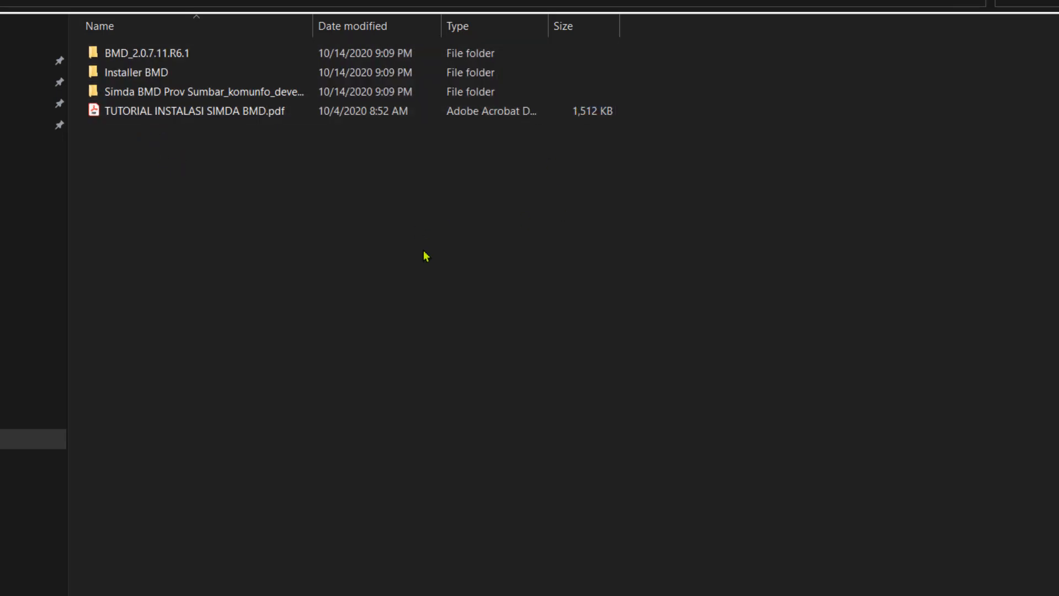
pyautogui.doubleClick(136, 75)
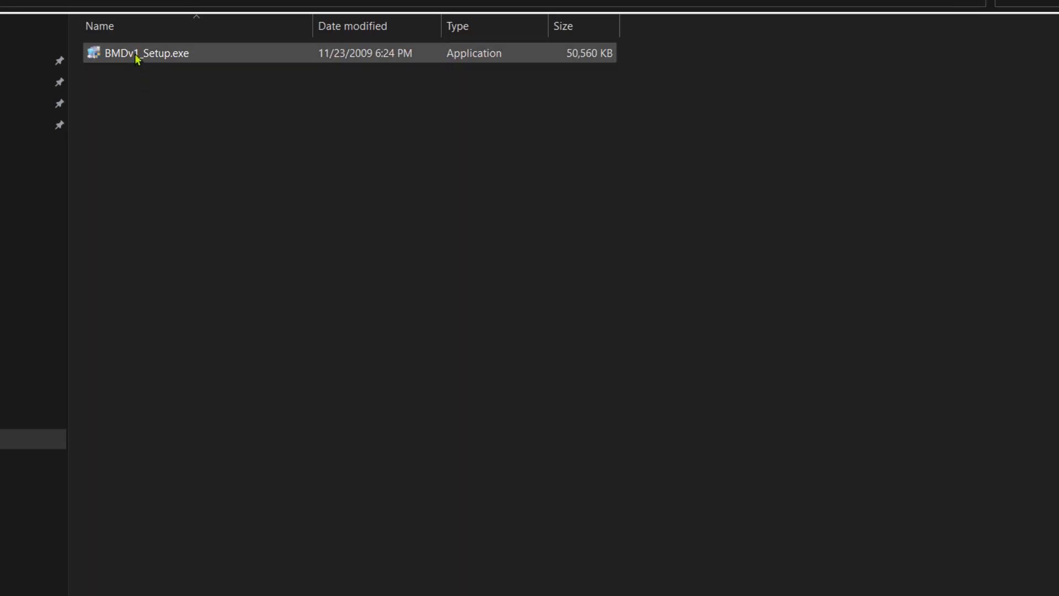
# Step: Run BMDv1_Setup.exe from the Installer BMD folder as administrator
pyautogui.click(137, 58)
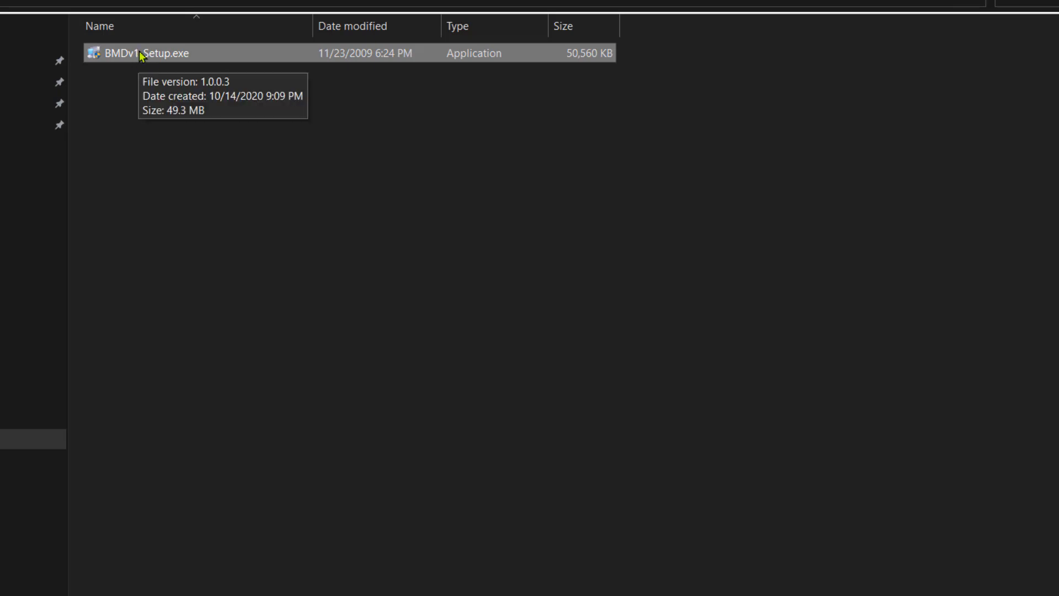
pyautogui.rightClick(139, 48)
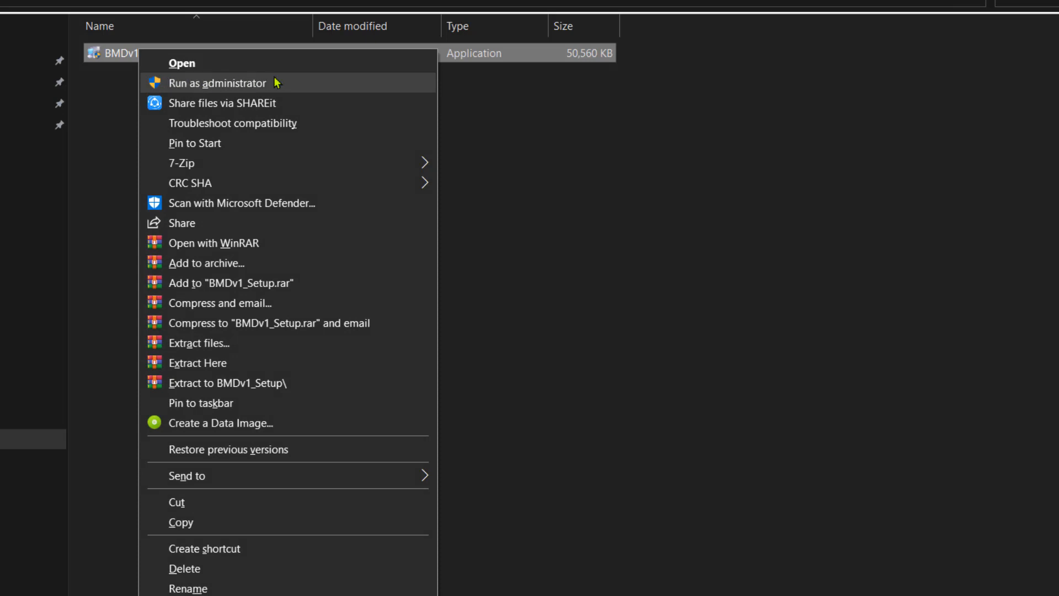
pyautogui.press('ctrl')
pyautogui.press('ctrl')
pyautogui.press('ctrl')
pyautogui.press('ctrl')
pyautogui.press('ctrl')
pyautogui.press('ctrl')
pyautogui.click(264, 86)
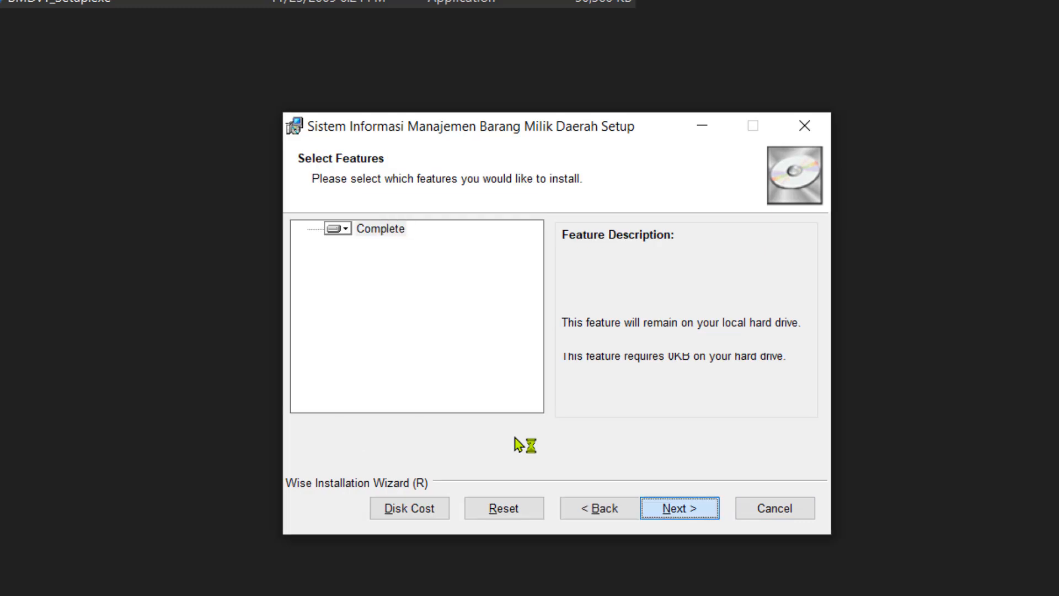
# Step: Complete the Sistem Informasi Manajemen Barang Milik Daerah setup with the Complete feature and exit the wizard
pyautogui.press('Return')
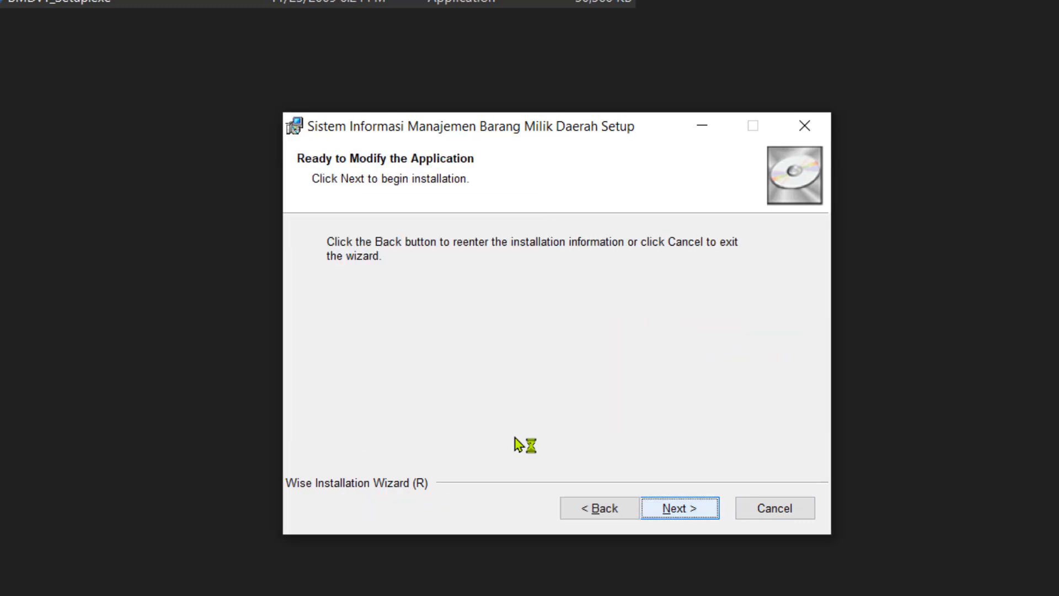
pyautogui.press('Return')
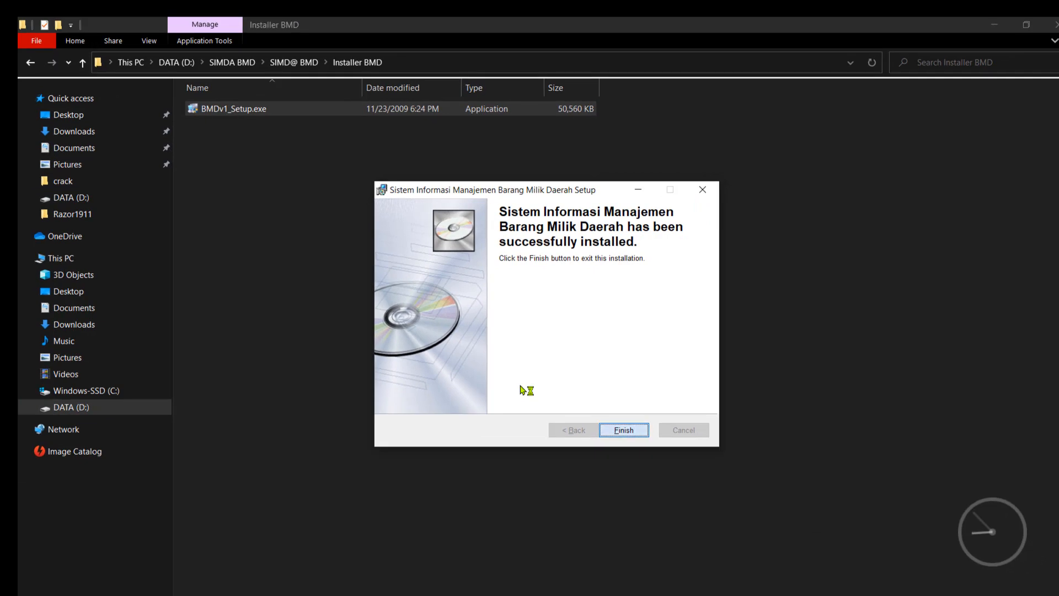
pyautogui.press('Return')
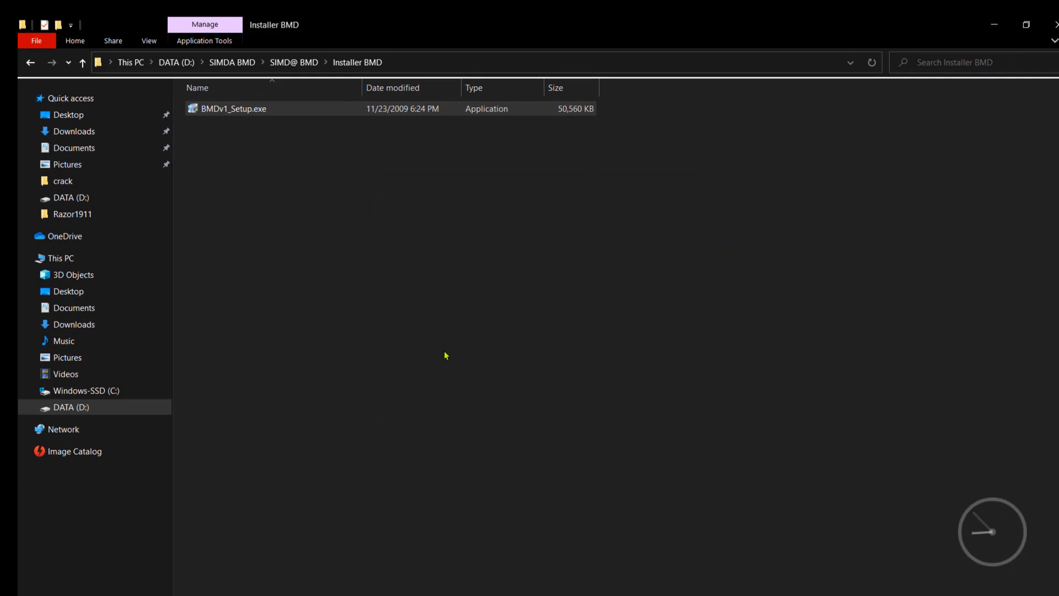
pyautogui.click(528, 354)
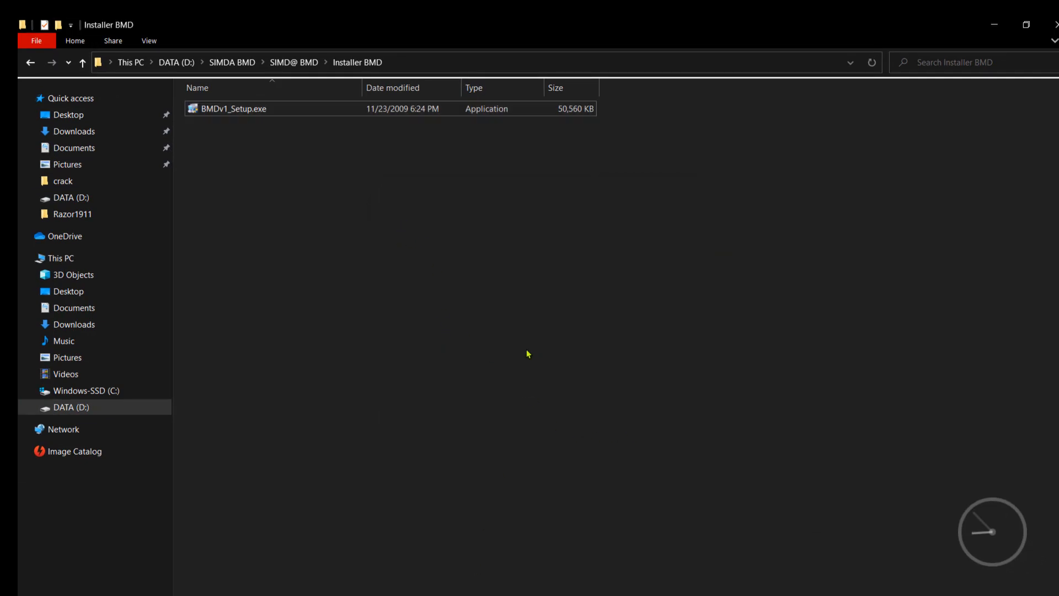
# Step: Return to the Notepad notes and highlight instruction 1, instruction 2 and the application name "BMDv2"
pyautogui.press('super')
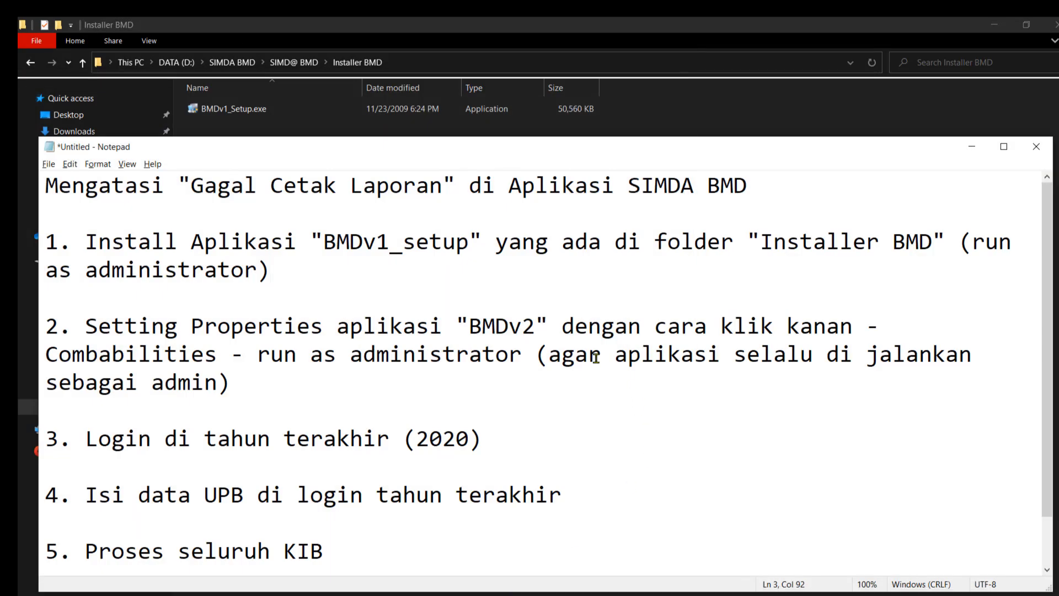
pyautogui.moveTo(86, 242); pyautogui.dragTo(285, 265)
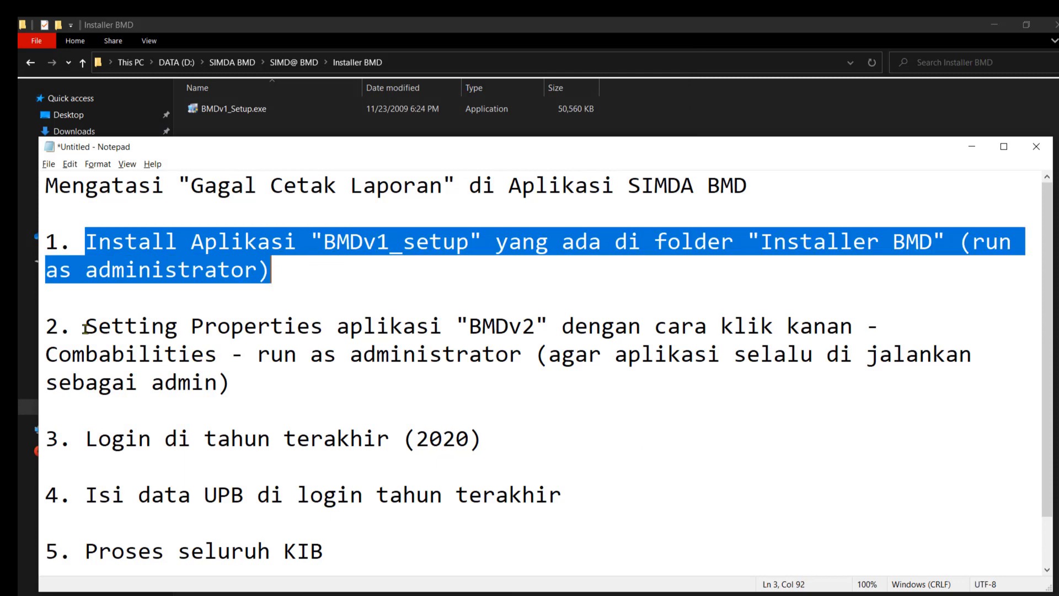
pyautogui.moveTo(86, 326); pyautogui.dragTo(258, 382)
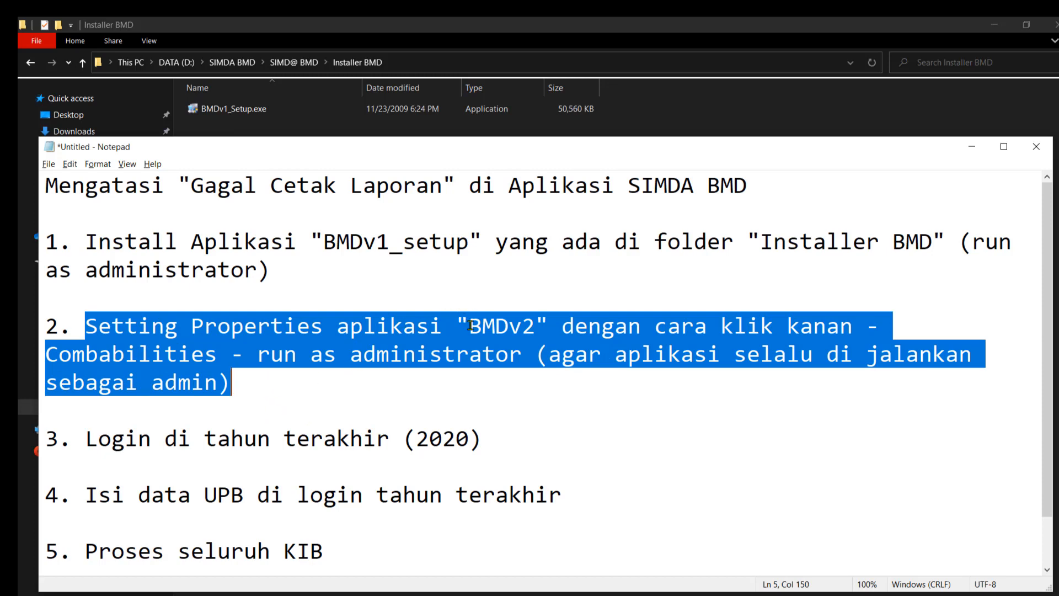
pyautogui.moveTo(470, 326); pyautogui.dragTo(537, 325)
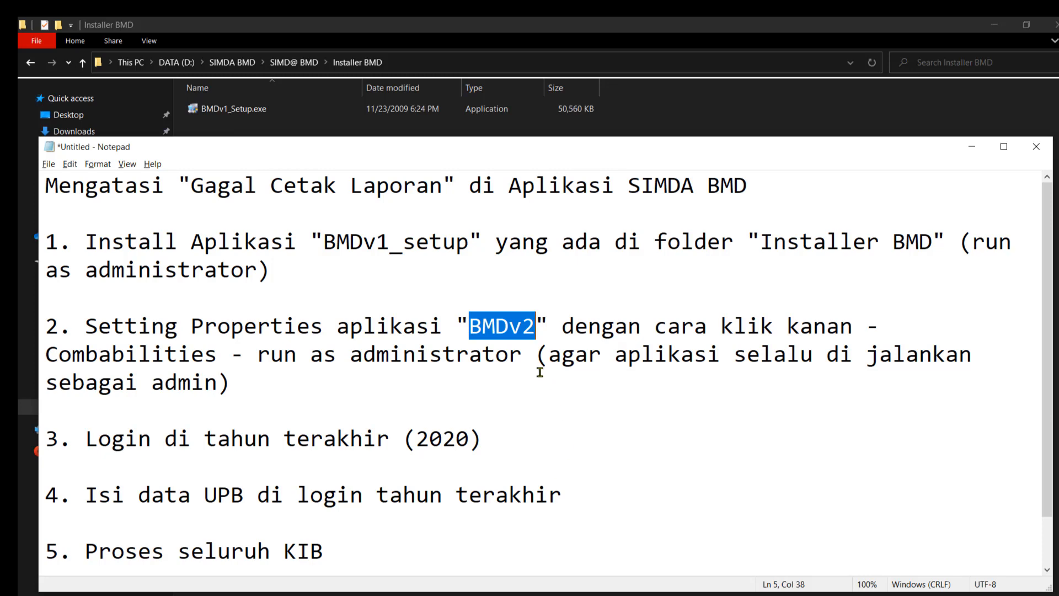
pyautogui.click(538, 325)
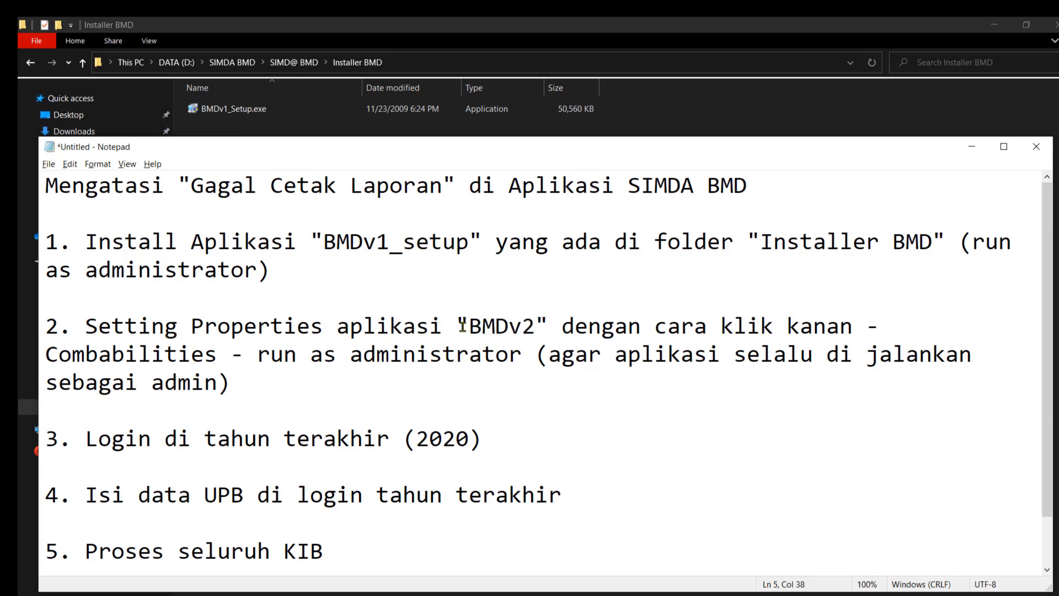
pyautogui.moveTo(469, 325); pyautogui.dragTo(538, 328)
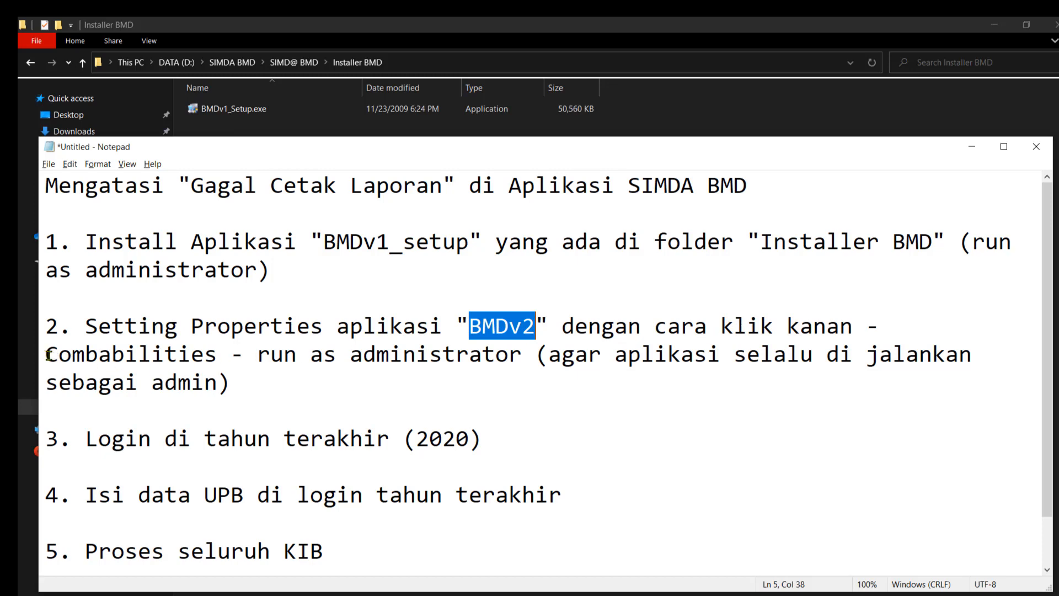
# Step: Change "Combabilities" to "Compabilities" in instruction 2 of the notes
pyautogui.moveTo(48, 355); pyautogui.dragTo(230, 355)
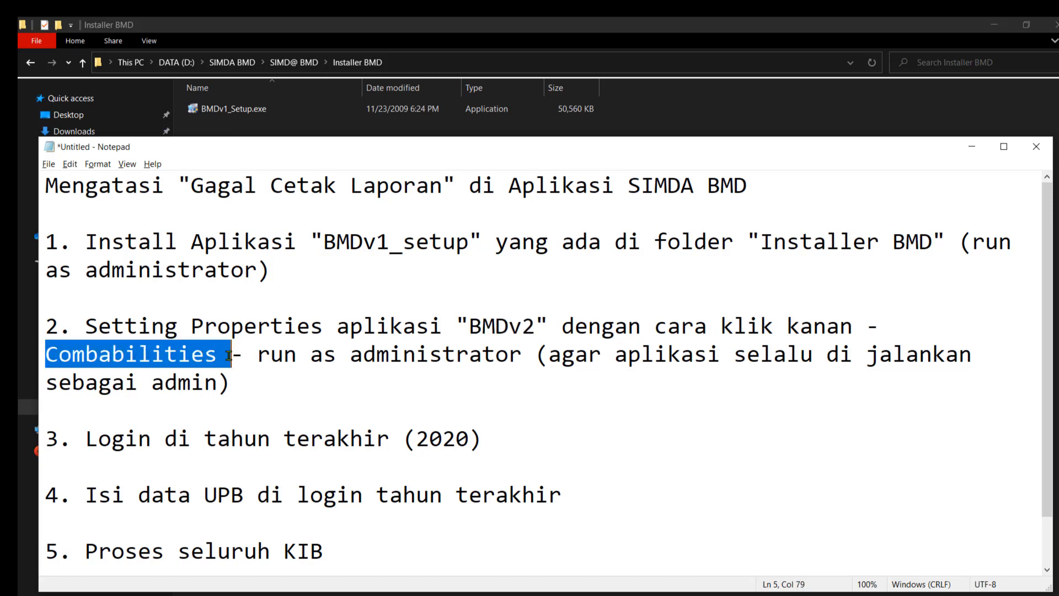
pyautogui.click(110, 356)
pyautogui.press('Left')
pyautogui.press('BackSpace')
pyautogui.write('p')
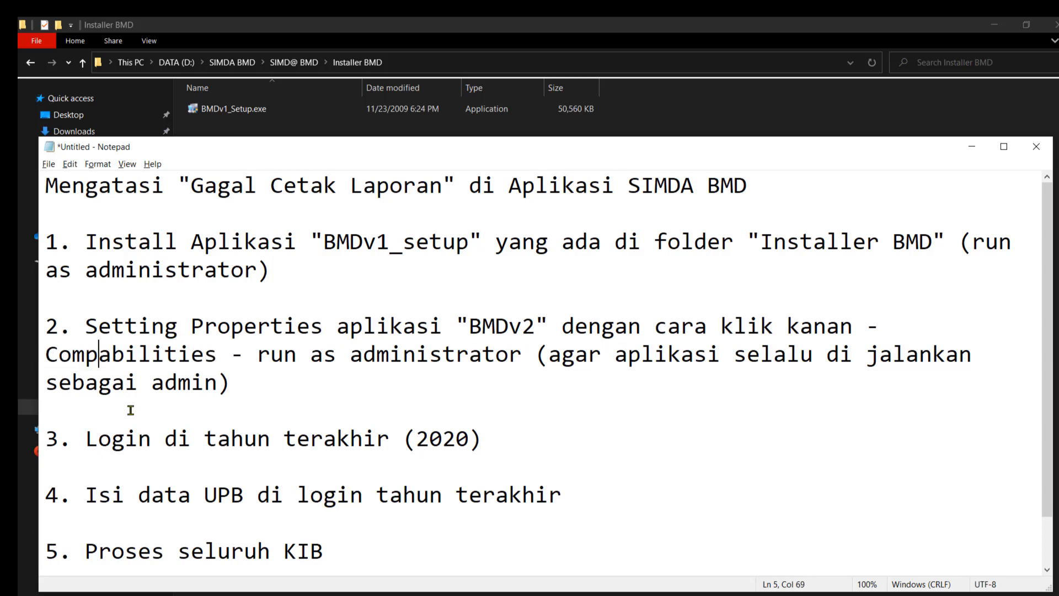
# Step: Highlight "run as administrator" and the closing words "sebagai admin)" in instruction 2
pyautogui.click(218, 356)
pyautogui.moveTo(257, 356); pyautogui.dragTo(522, 352)
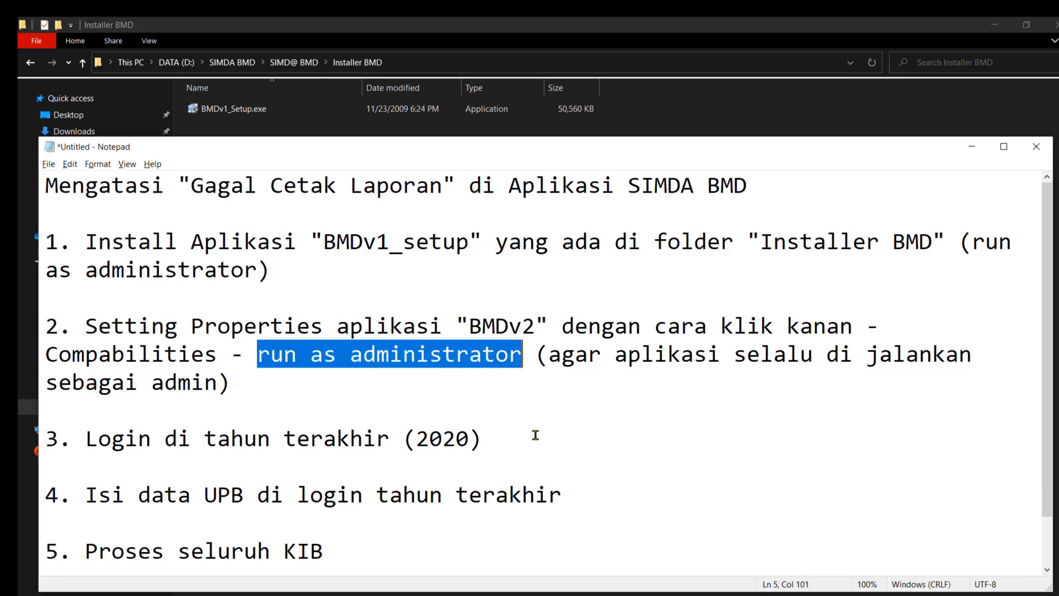
pyautogui.click(540, 353)
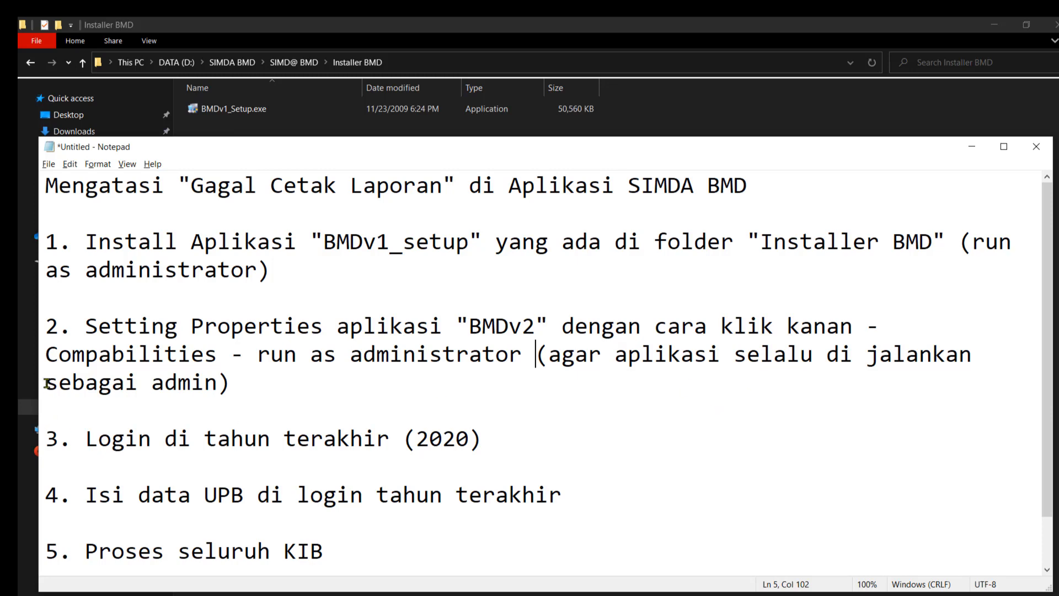
pyautogui.moveTo(48, 384); pyautogui.dragTo(230, 368)
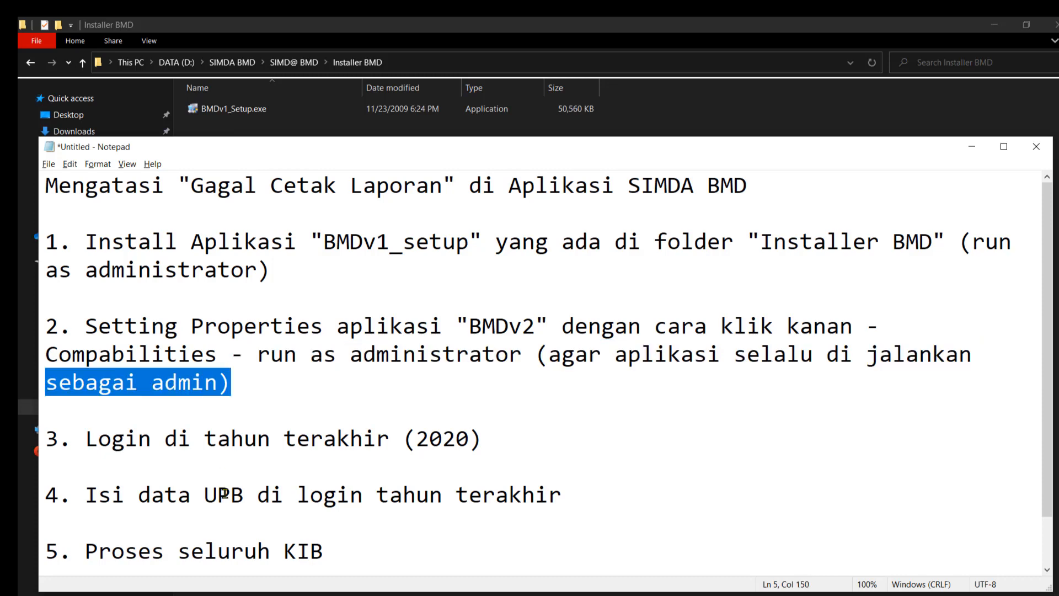
pyautogui.click(233, 381)
pyautogui.click(44, 386)
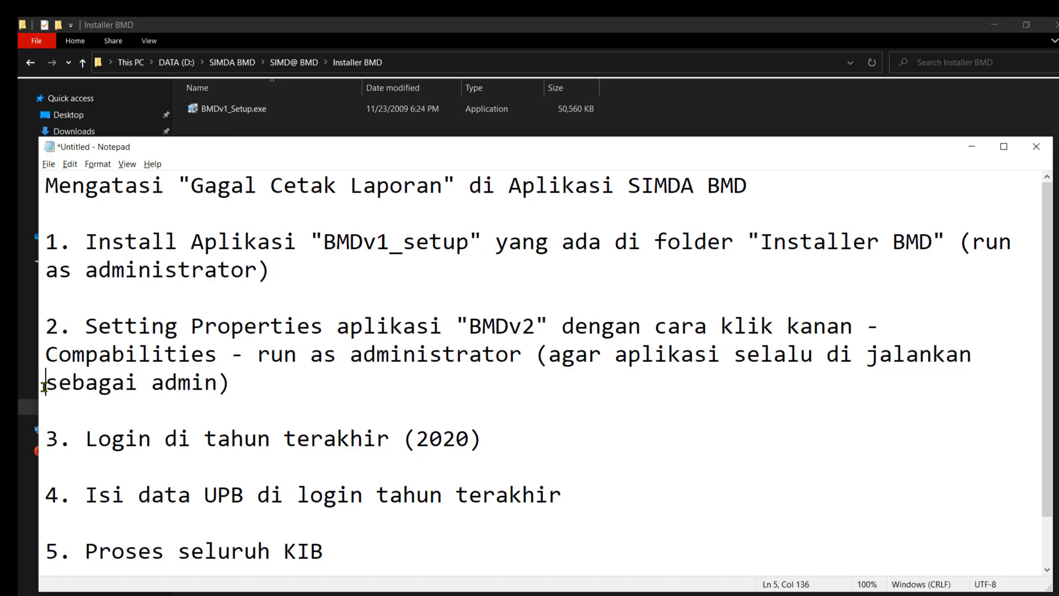
pyautogui.moveTo(44, 386); pyautogui.dragTo(239, 382)
pyautogui.click(239, 380)
# Step: Switch to File Explorer, open the Aplikasi folder inside BMD_2.0.7.11.R6.1 and select BMDv2.exe
pyautogui.press('super')
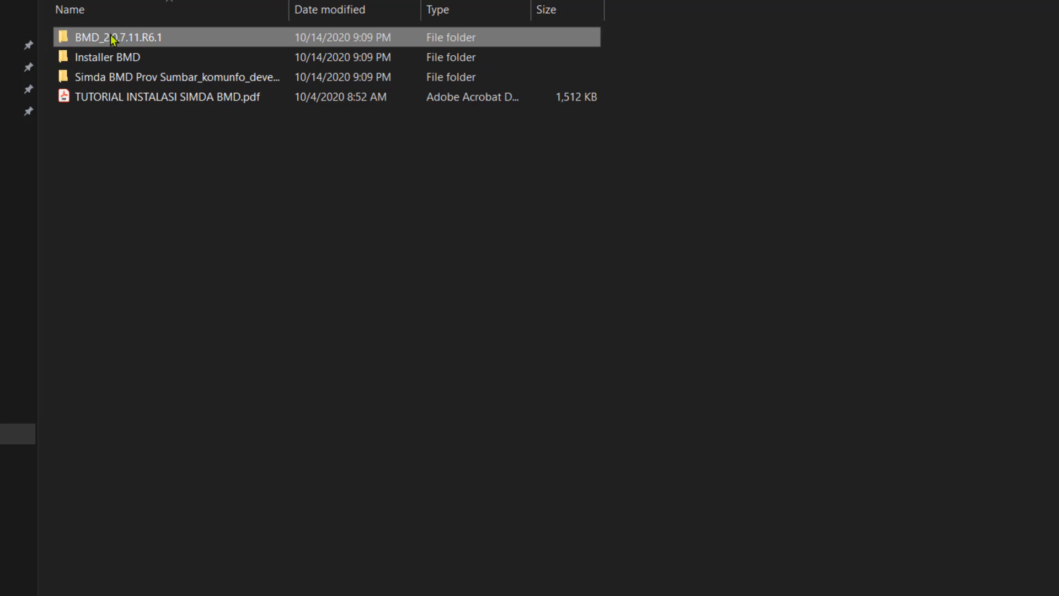
pyautogui.click(119, 37)
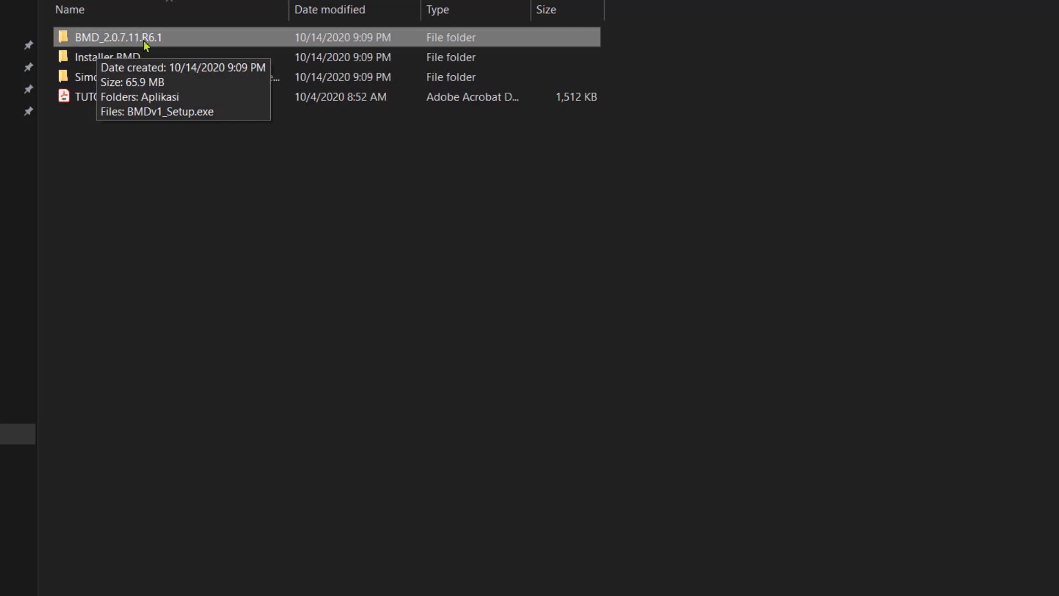
pyautogui.doubleClick(85, 37)
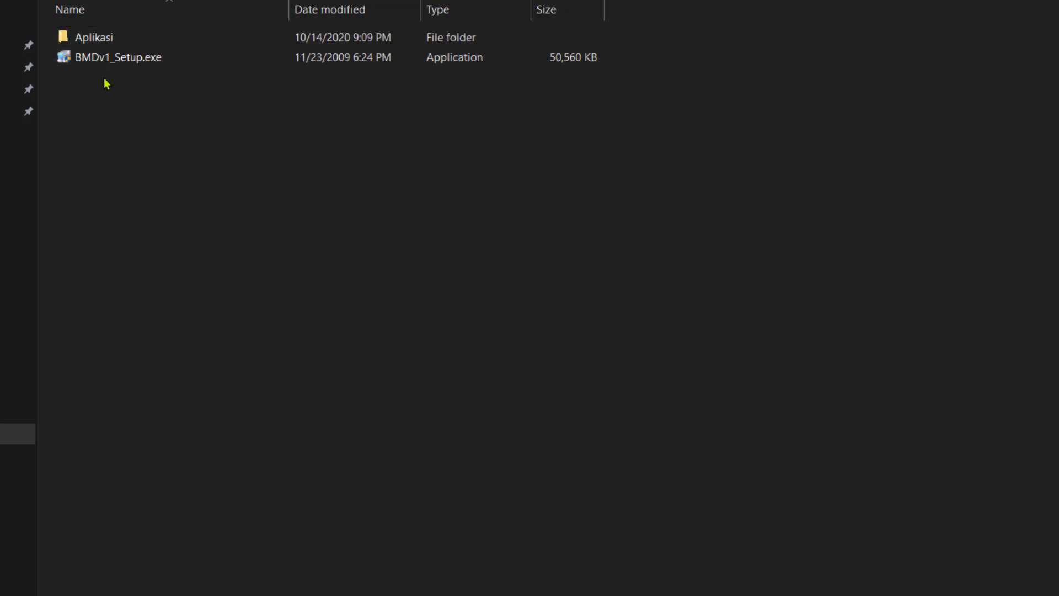
pyautogui.doubleClick(87, 37)
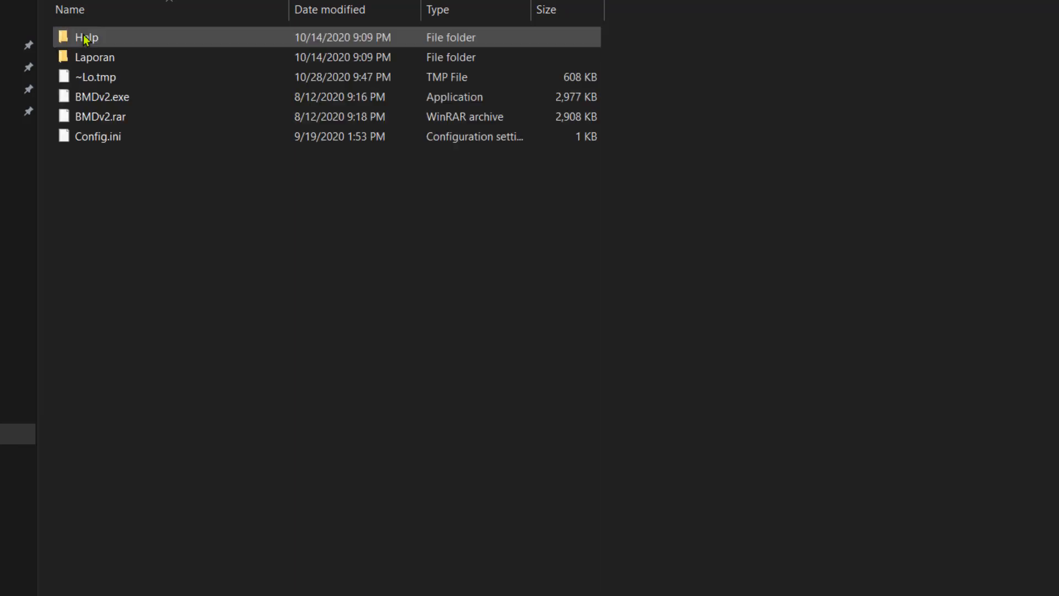
pyautogui.click(88, 101)
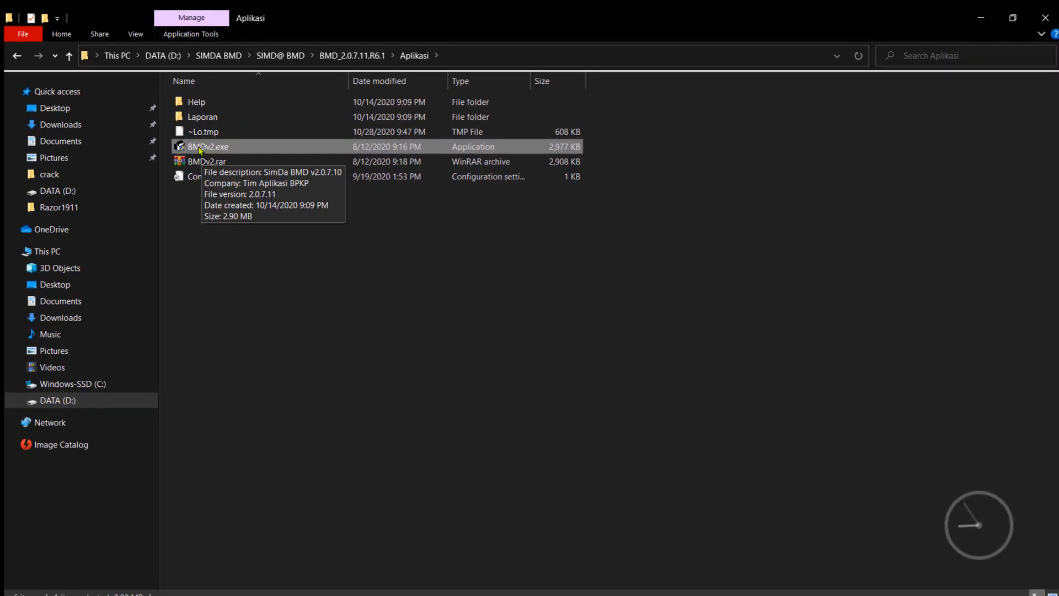
# Step: Set BMDv2.exe to always run as administrator in its compatibility properties, applying and confirming the change
pyautogui.rightClick(199, 149)
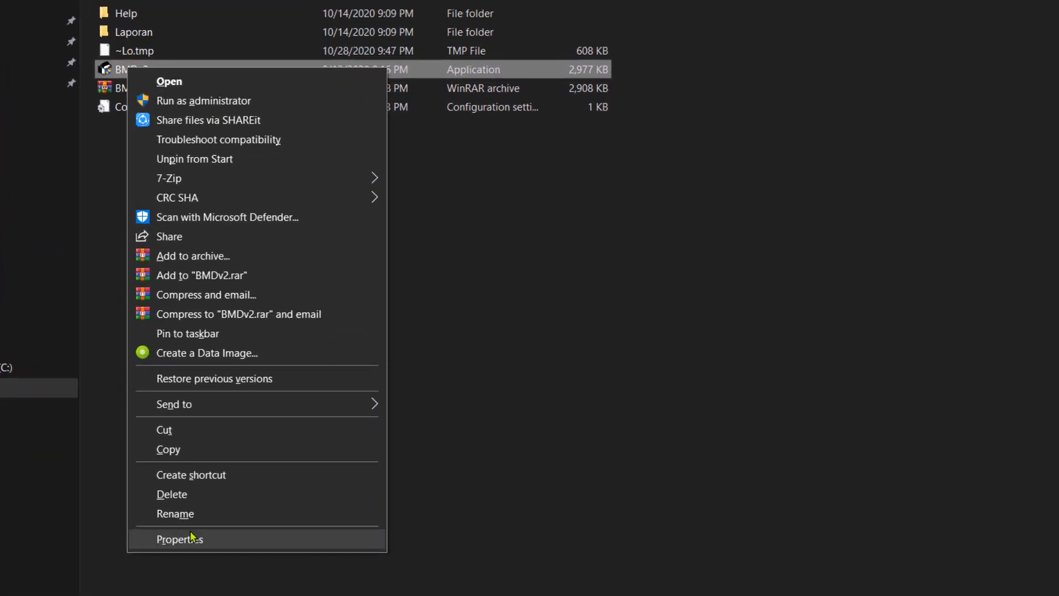
pyautogui.click(191, 537)
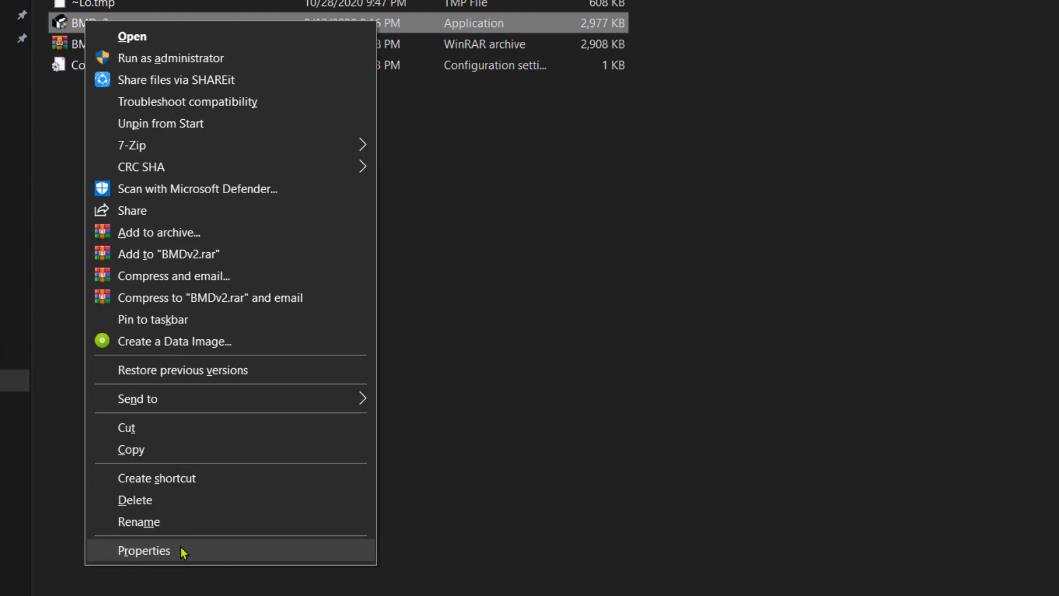
pyautogui.click(182, 552)
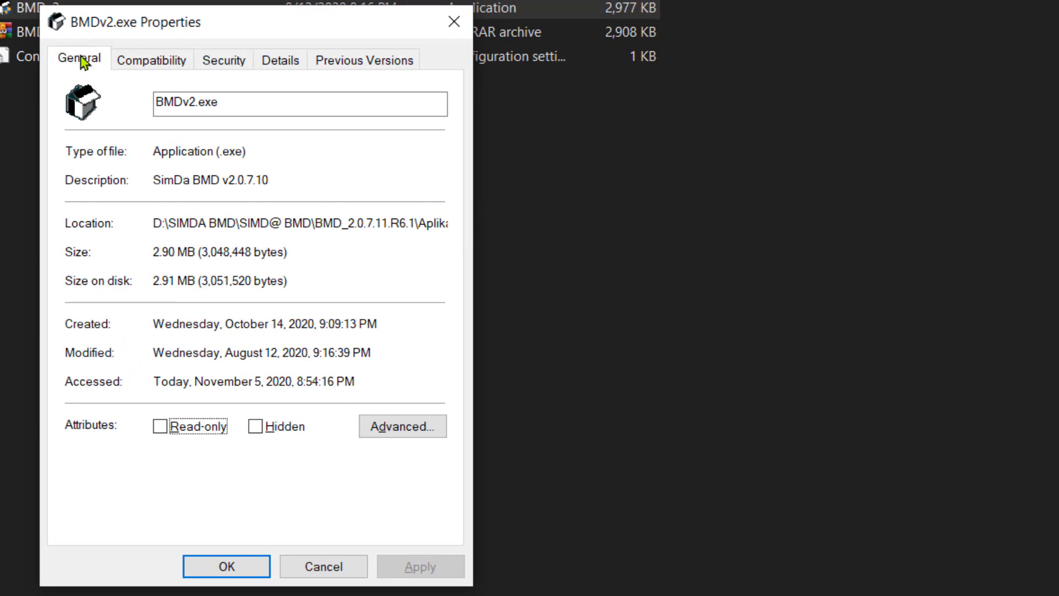
pyautogui.click(156, 67)
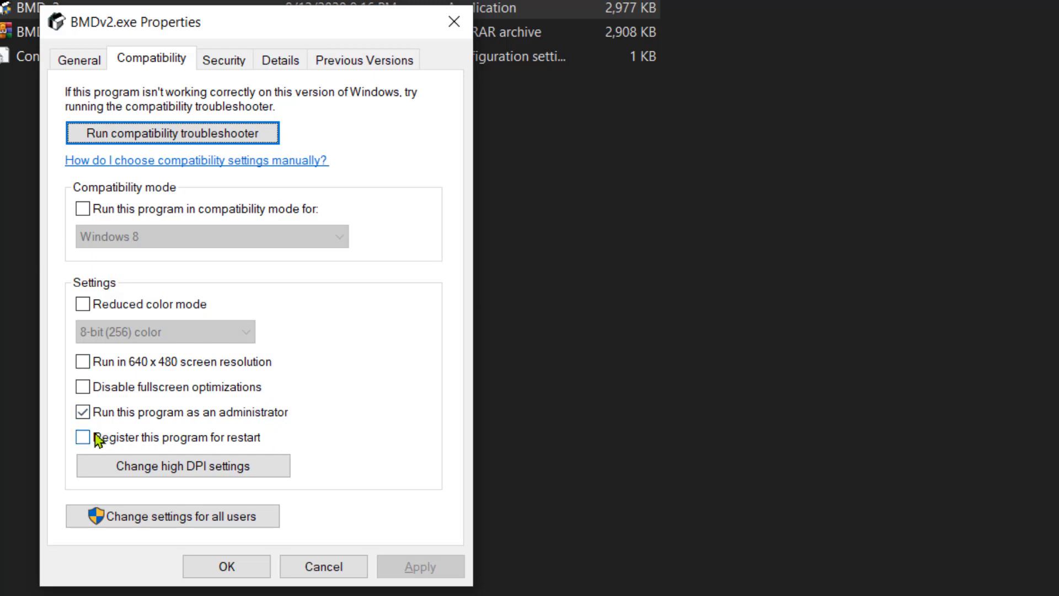
pyautogui.click(84, 414)
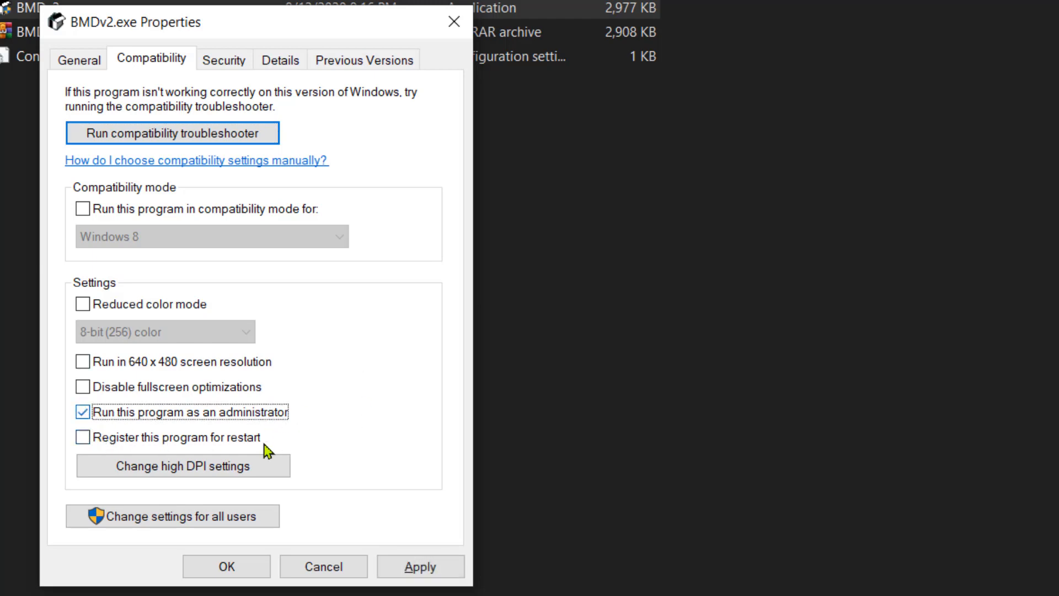
pyautogui.click(425, 572)
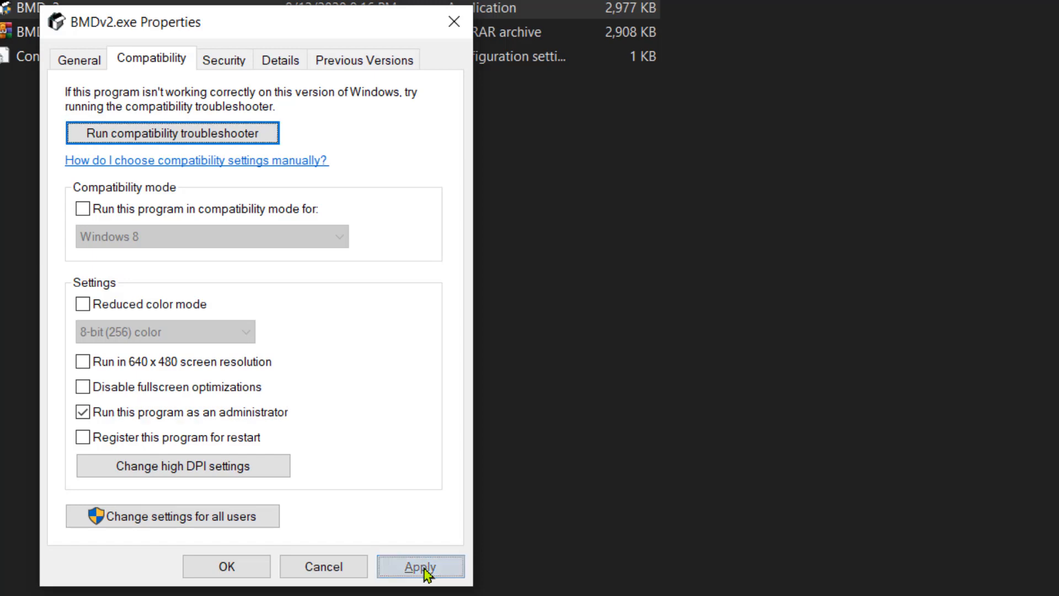
pyautogui.click(205, 573)
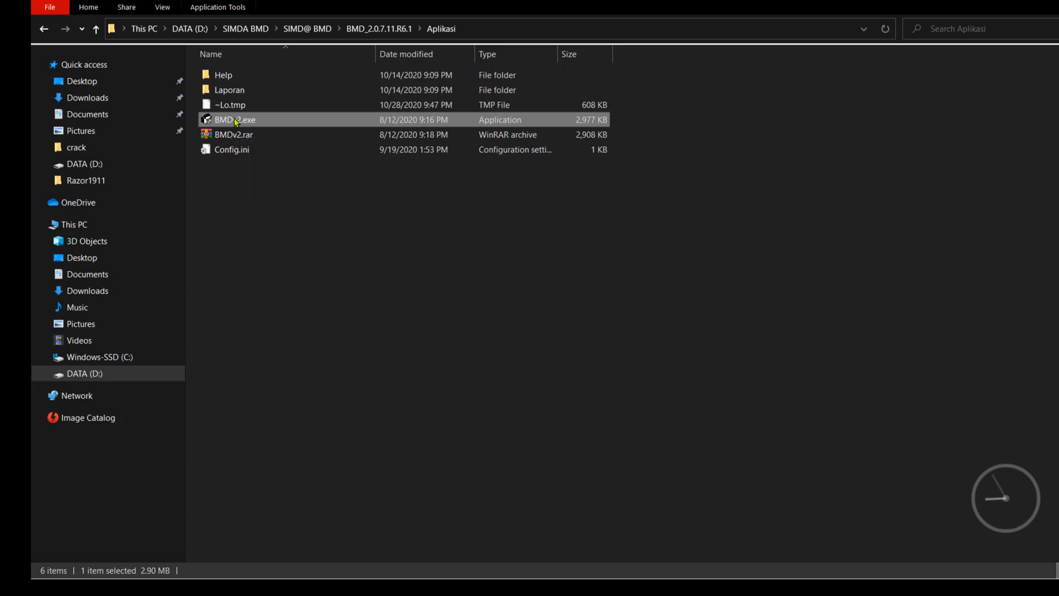
pyautogui.rightClick(233, 120)
pyautogui.click(221, 182)
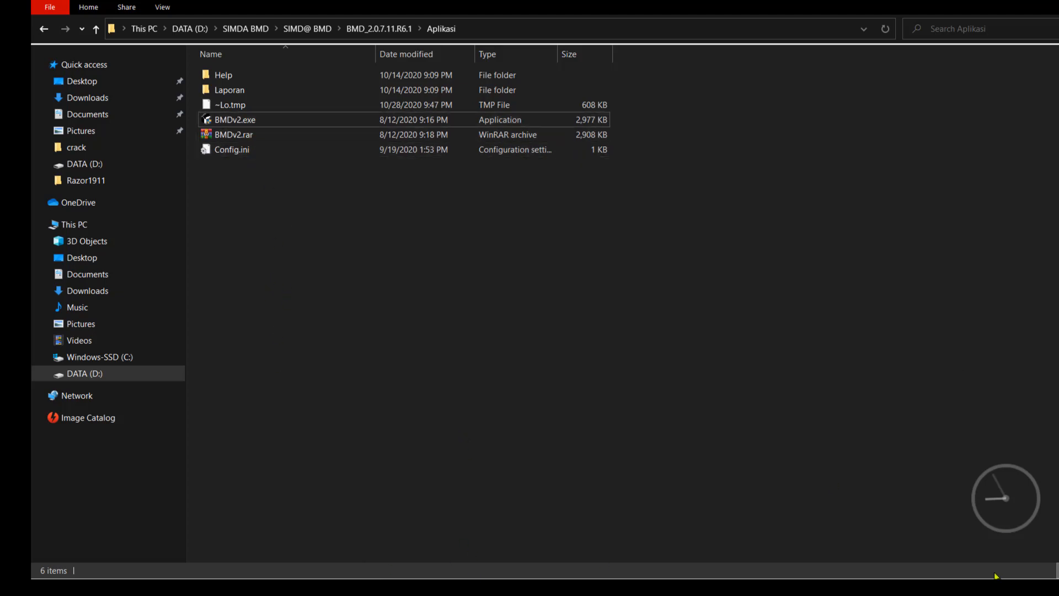
# Step: Switch to the Notepad notes and highlight instruction 3, "Login di tahun terakhir (2020)"
pyautogui.press('super')
pyautogui.click(409, 577)
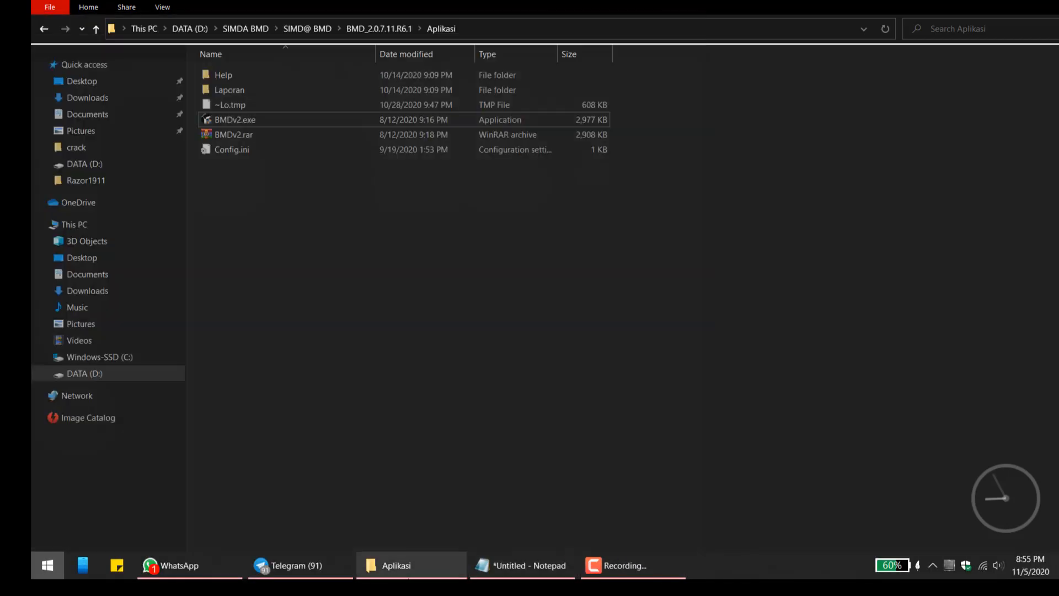
pyautogui.press('super')
pyautogui.click(509, 568)
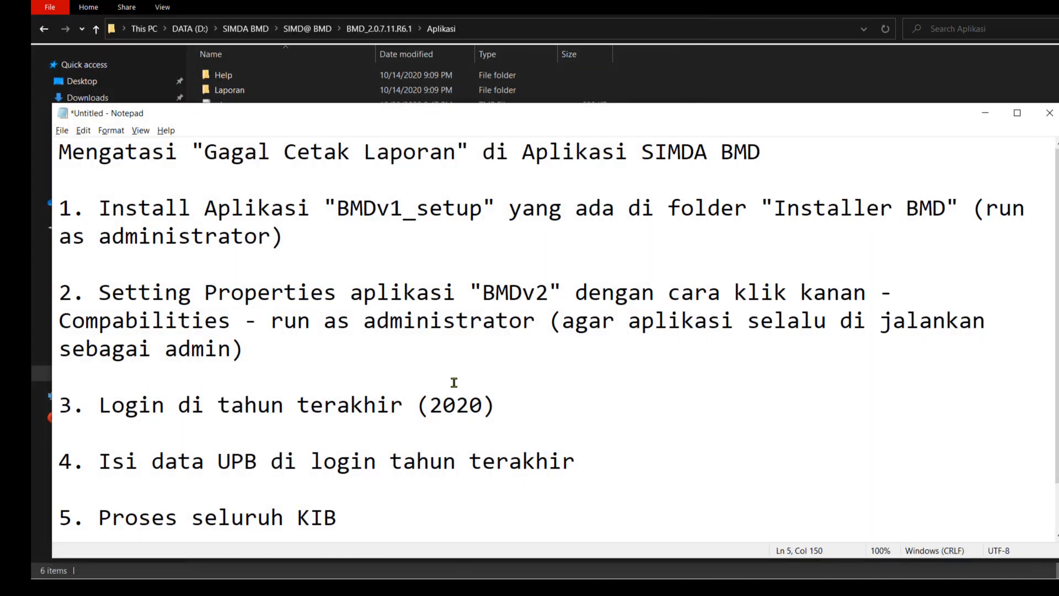
pyautogui.moveTo(100, 406); pyautogui.dragTo(502, 397)
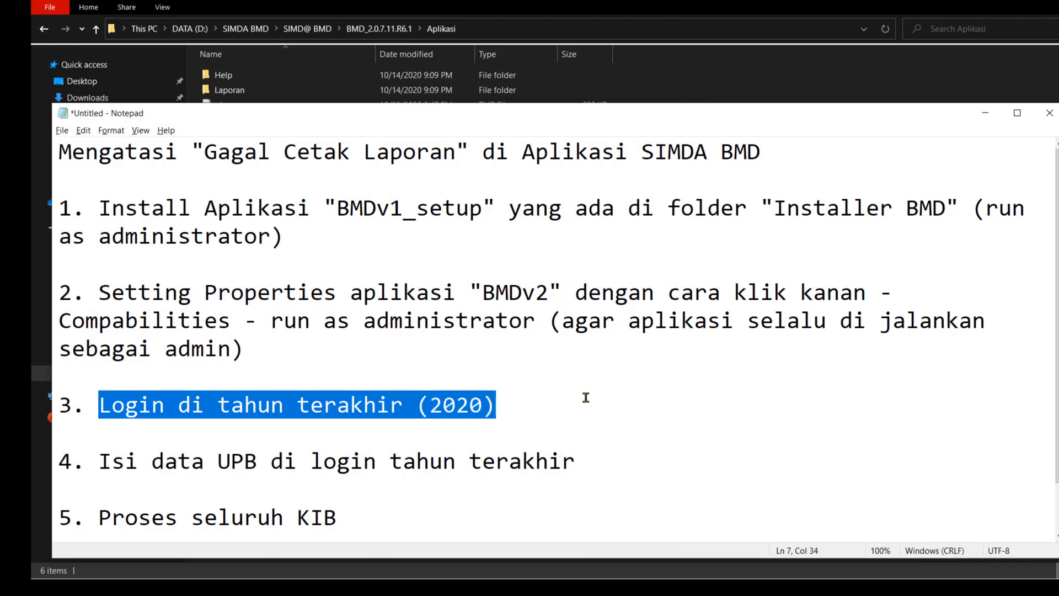
pyautogui.click(403, 405)
pyautogui.click(498, 407)
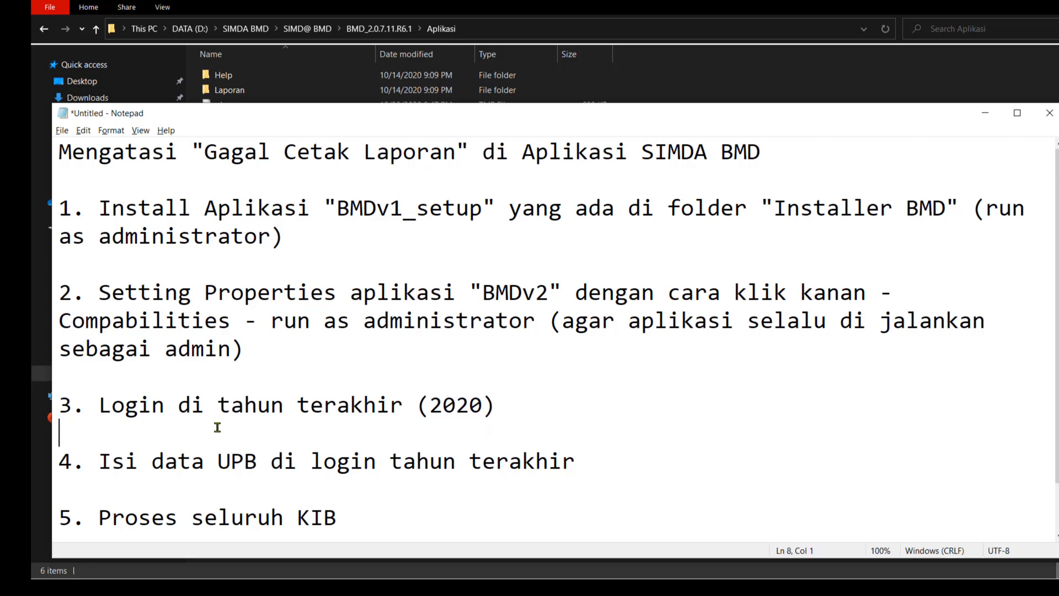
pyautogui.moveTo(218, 428); pyautogui.dragTo(105, 411)
pyautogui.click(504, 412)
# Step: Launch the BMDv2 application to reach its login form
pyautogui.press('super')
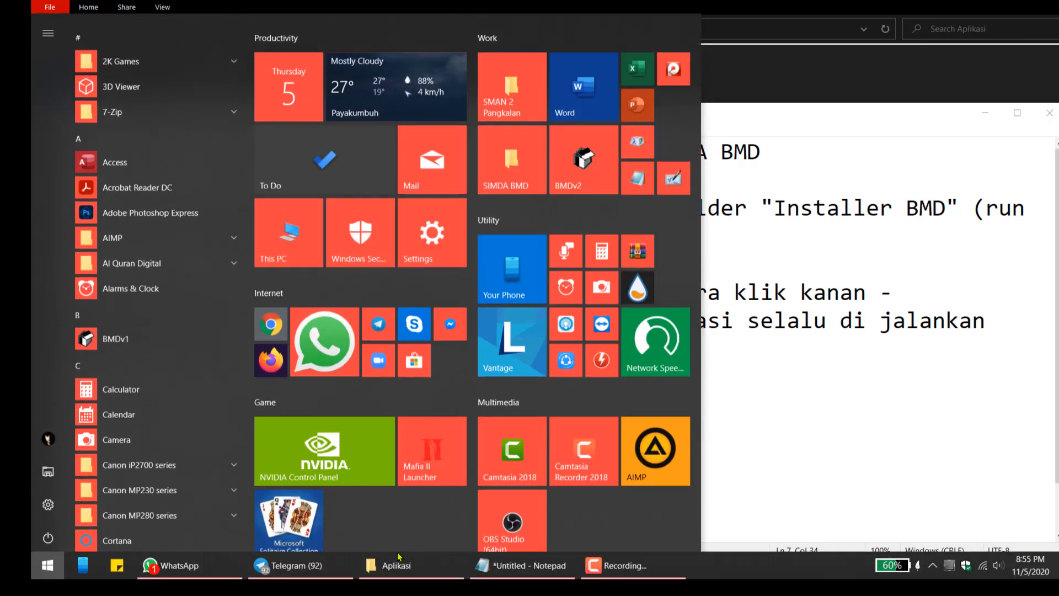
pyautogui.click(546, 559)
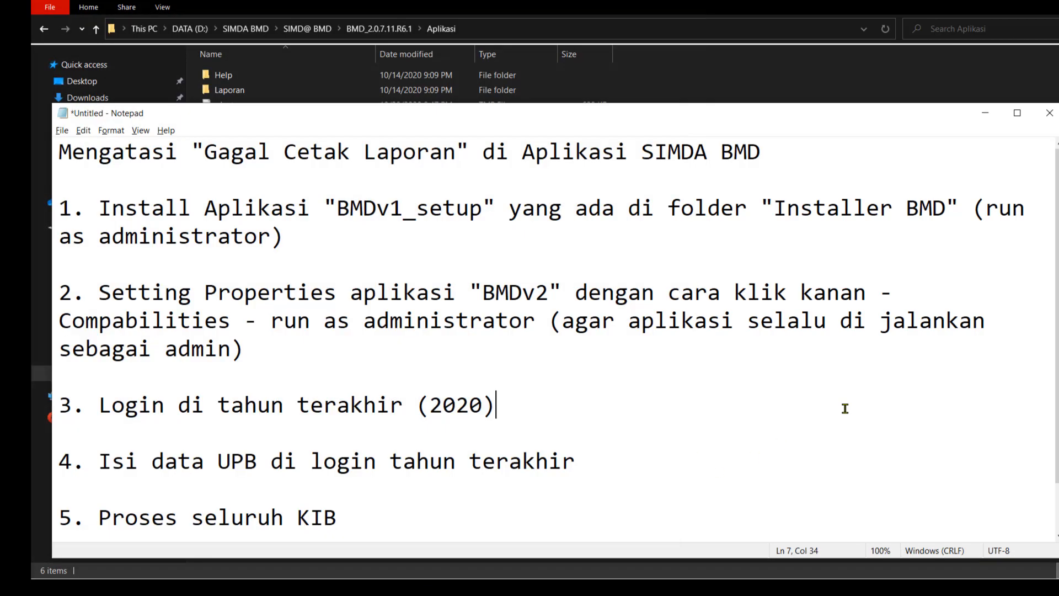
pyautogui.press('super')
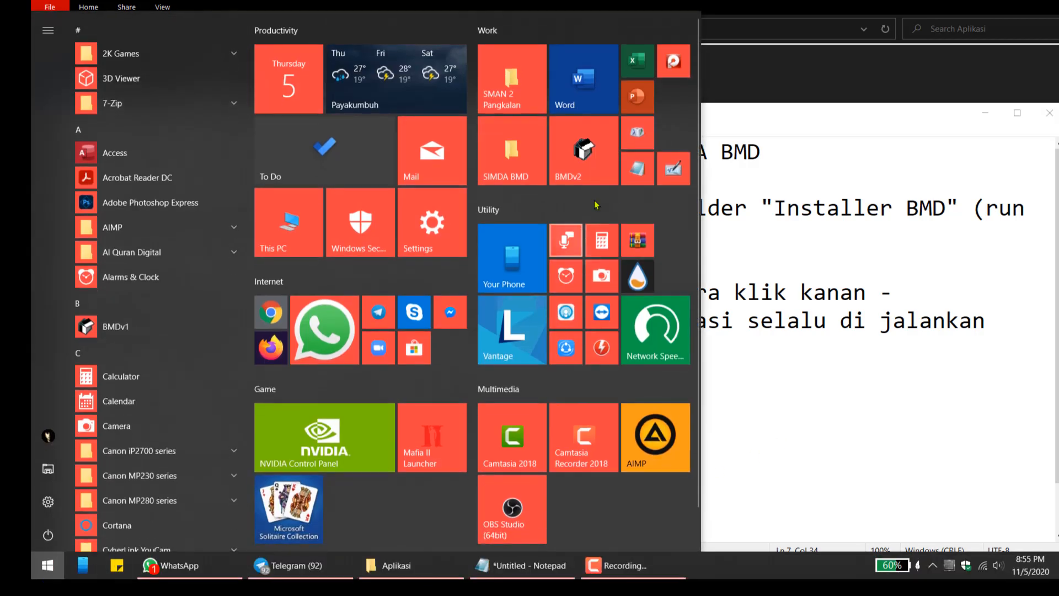
pyautogui.click(586, 158)
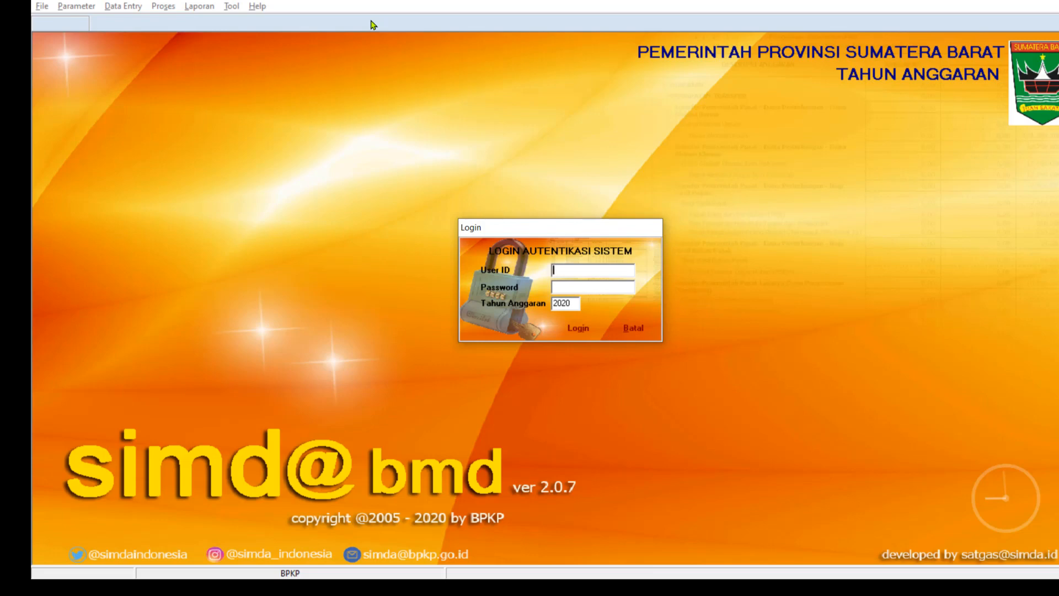
# Step: Fill in the user ID and paste the account password, highlight the budget year 2020, and log in to SIMDA BMD
pyautogui.rightClick(566, 271)
pyautogui.click(593, 331)
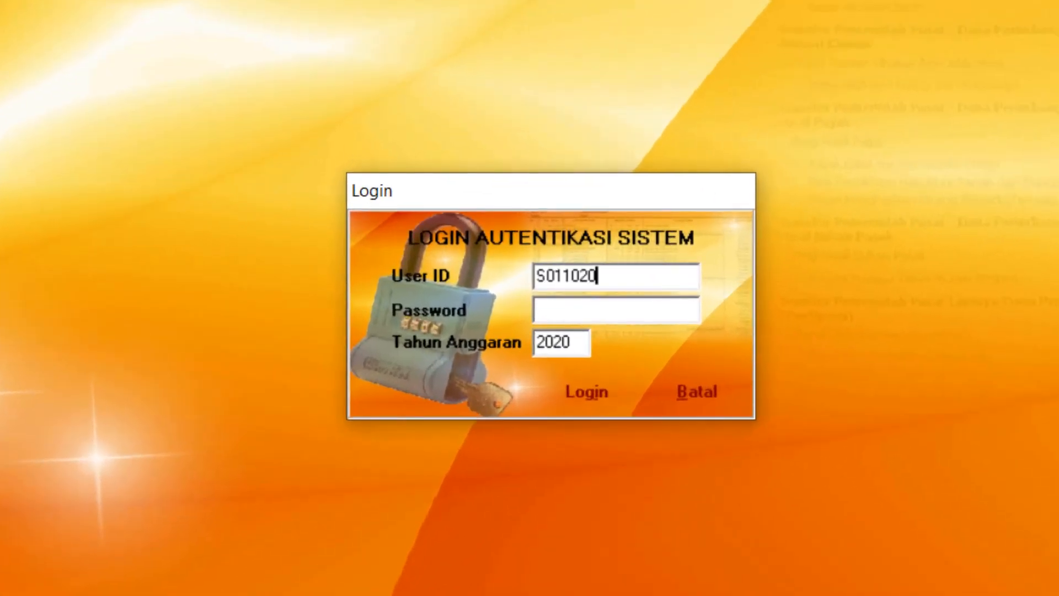
pyautogui.press('Tab')
pyautogui.hotkey('ctrl', 'v')
pyautogui.moveTo(599, 276); pyautogui.dragTo(535, 276)
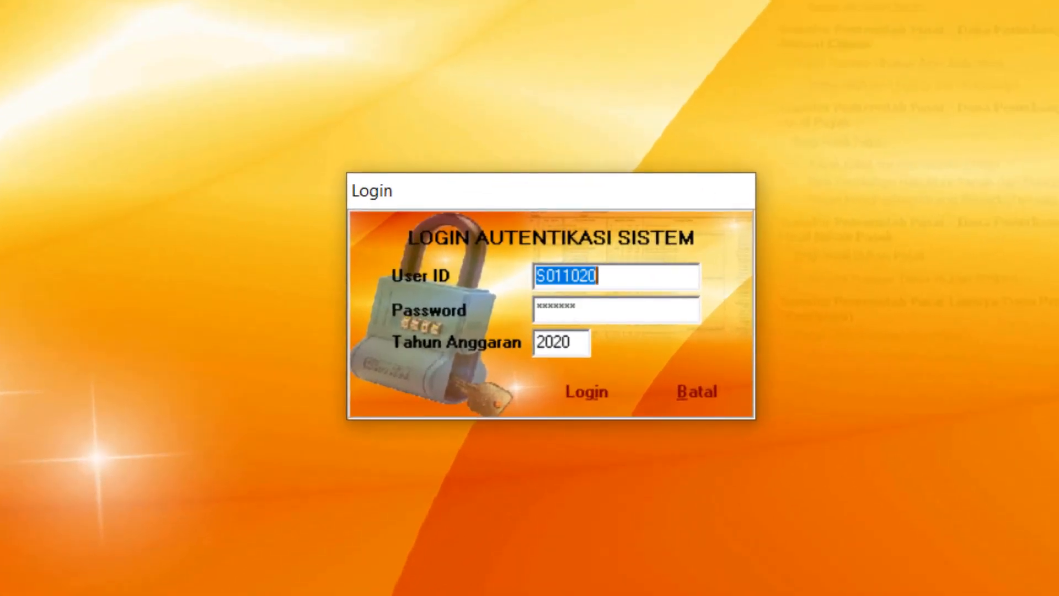
pyautogui.click(598, 276)
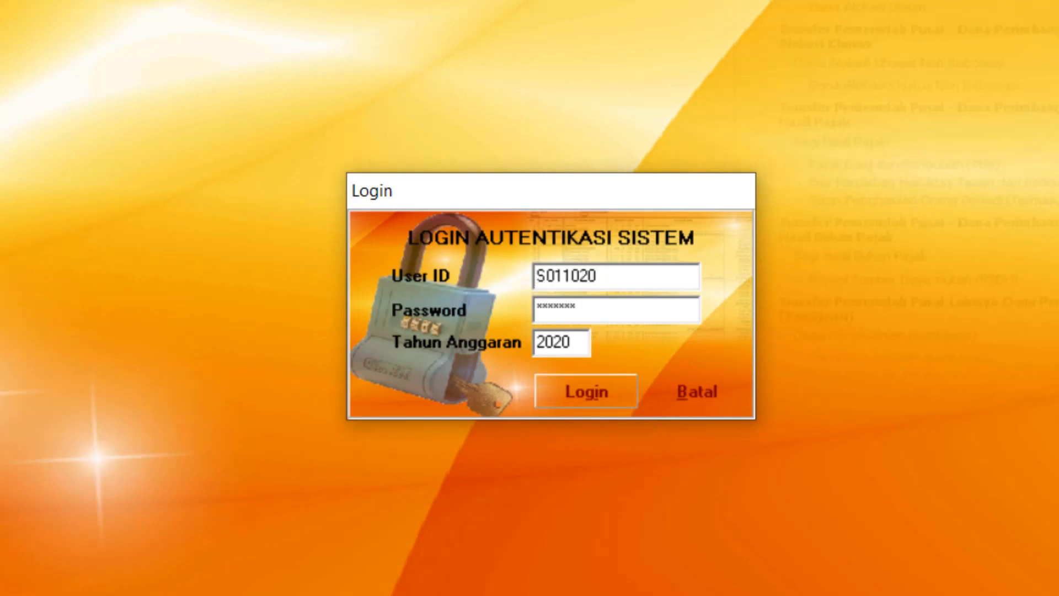
pyautogui.moveTo(571, 342); pyautogui.dragTo(535, 342)
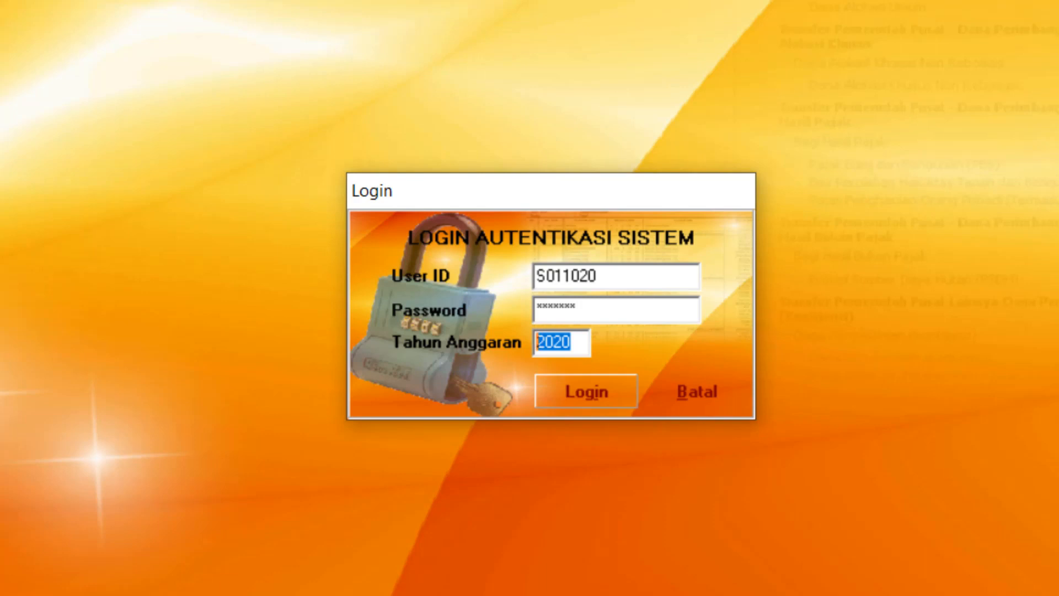
pyautogui.click(586, 392)
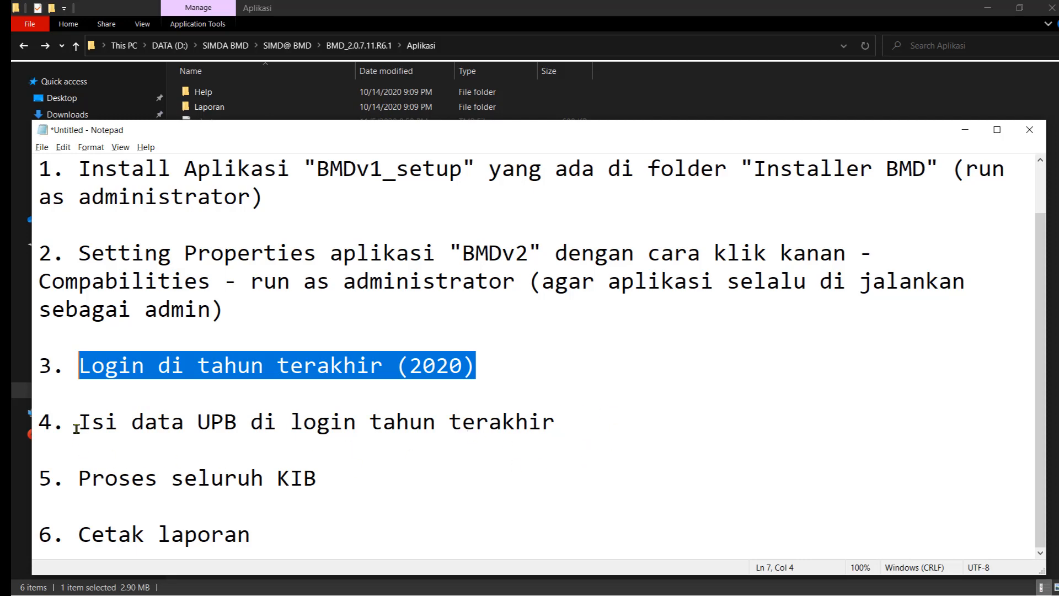
# Step: Return to the Notepad notes and highlight instruction 4, "Isi data UPB di login tahun terakhir"
pyautogui.moveTo(79, 422); pyautogui.dragTo(580, 411)
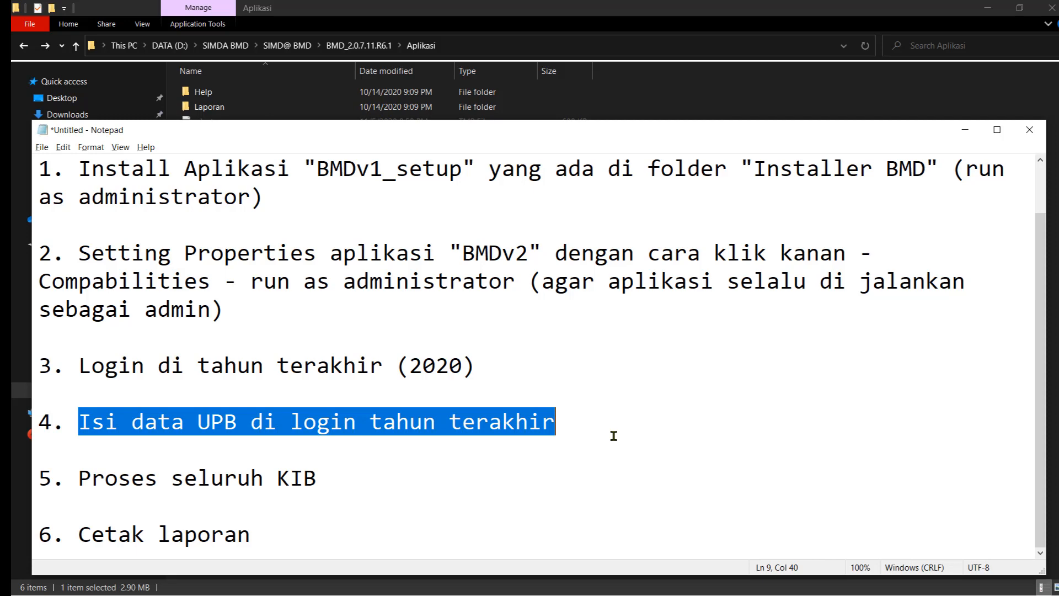
pyautogui.click(572, 421)
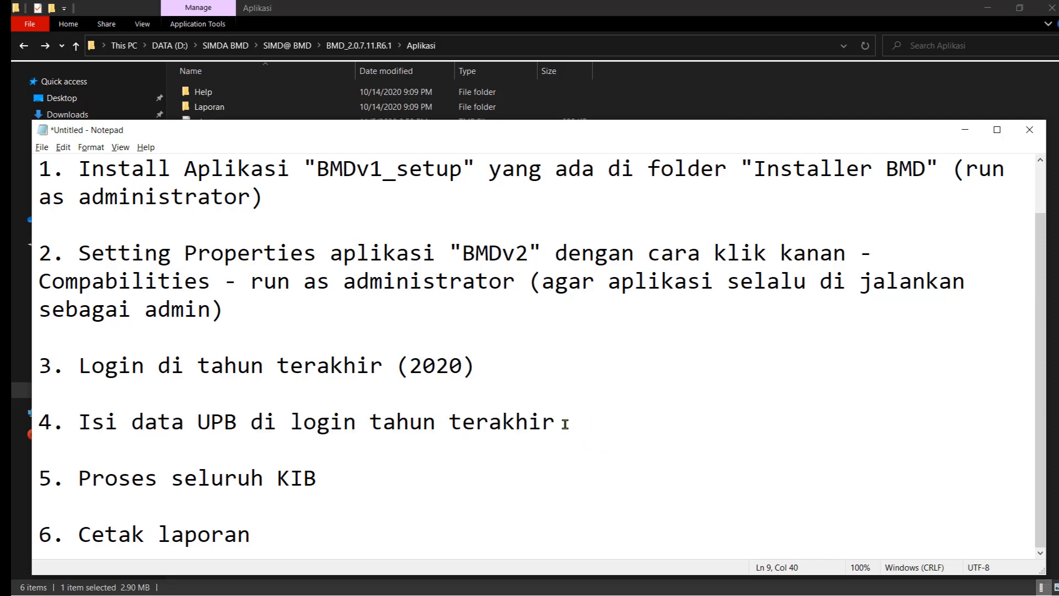
pyautogui.moveTo(565, 424); pyautogui.dragTo(82, 431)
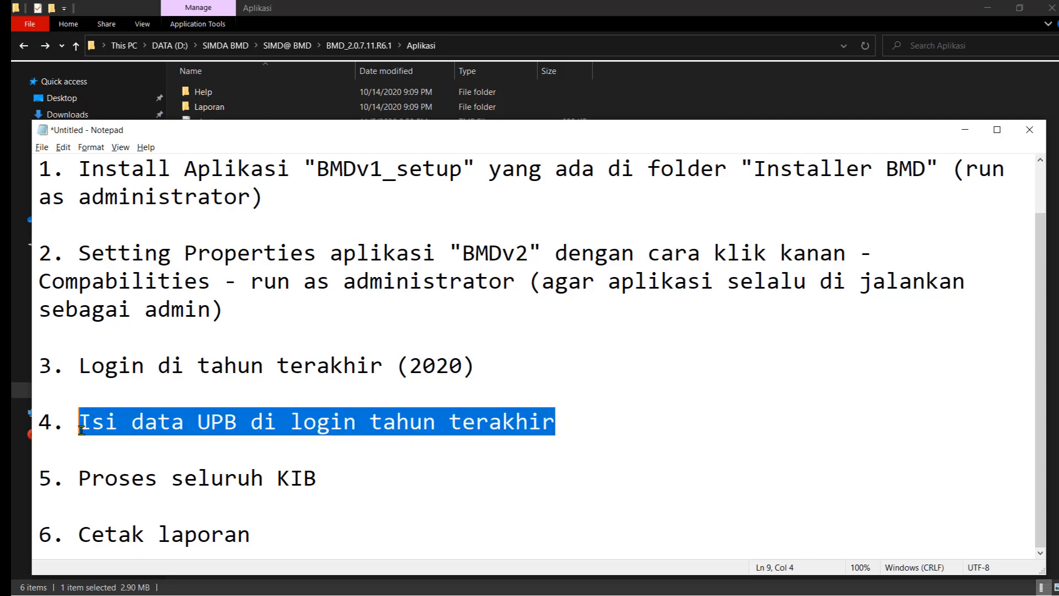
pyautogui.click(564, 425)
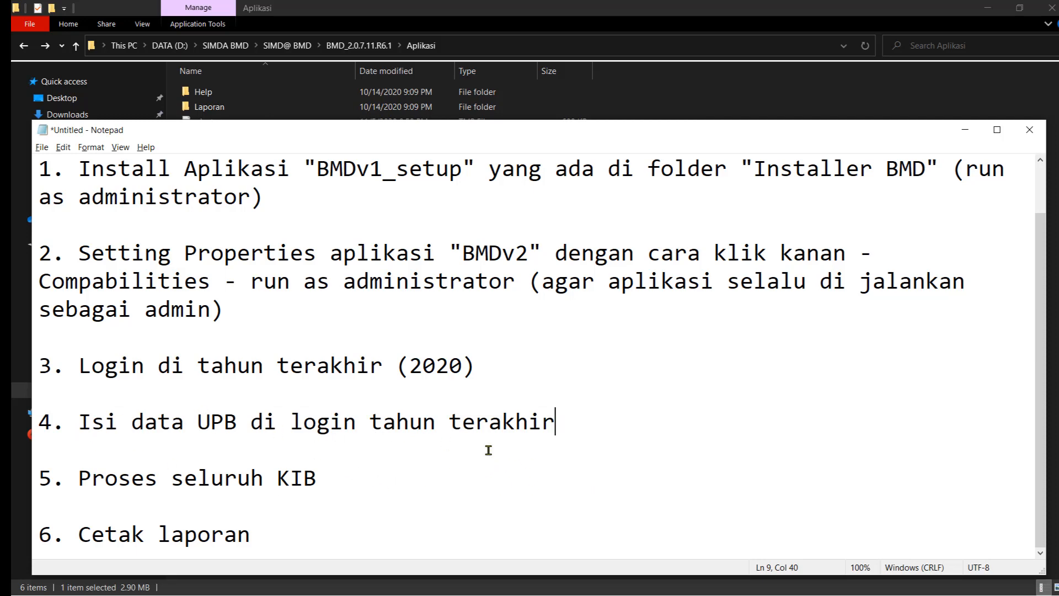
# Step: Highlight instruction 5, "Proses seluruh KIB", and instruction 6, "Cetak laporan", in the notes
pyautogui.moveTo(297, 478); pyautogui.dragTo(78, 479)
pyautogui.click(331, 479)
pyautogui.moveTo(251, 536); pyautogui.dragTo(82, 553)
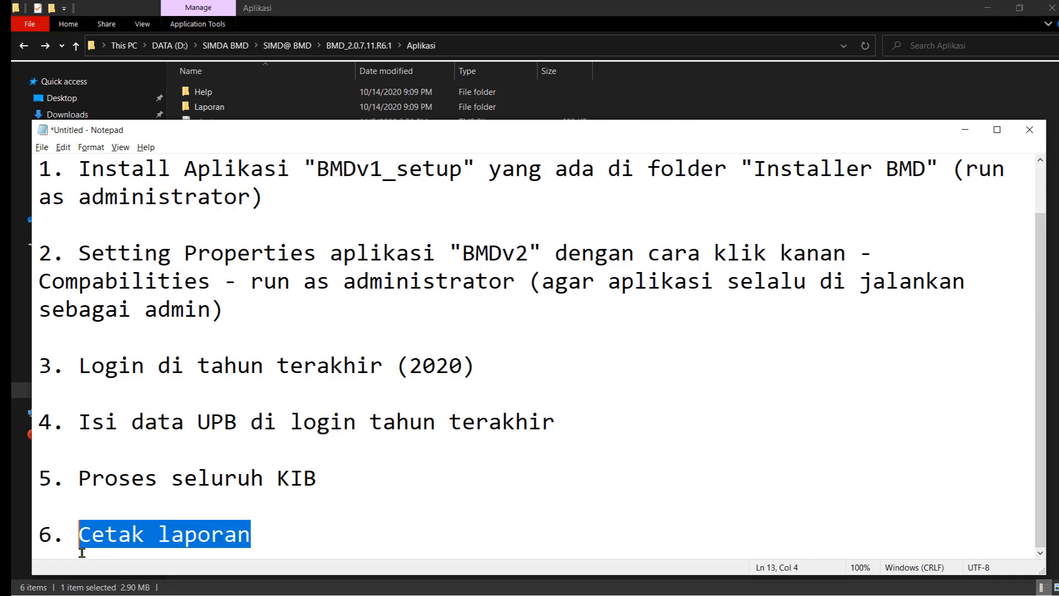
pyautogui.click(269, 532)
pyautogui.moveTo(255, 531); pyautogui.dragTo(78, 535)
pyautogui.click(260, 534)
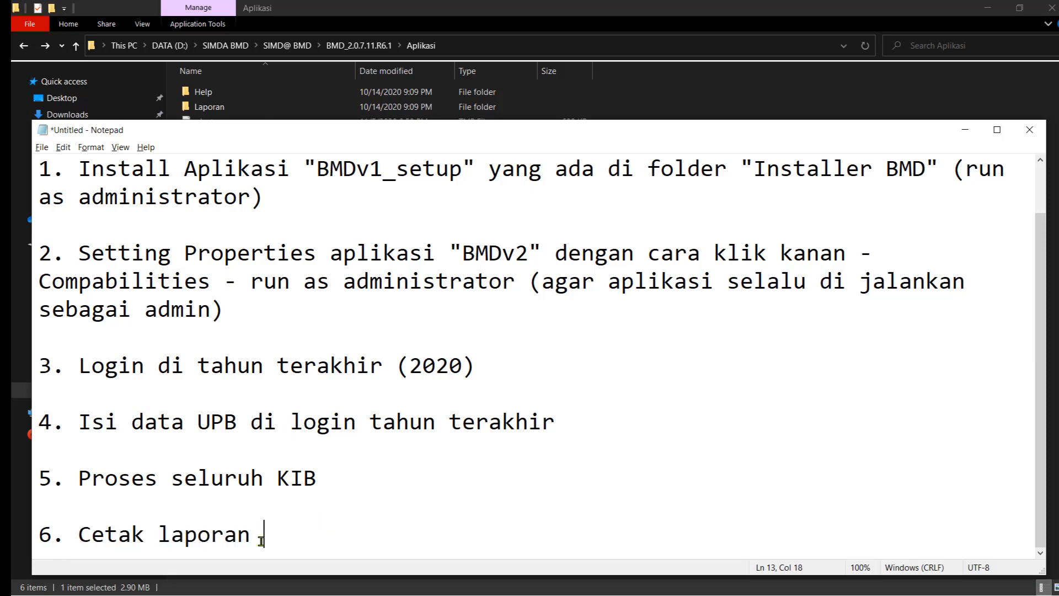
pyautogui.moveTo(252, 534); pyautogui.dragTo(76, 535)
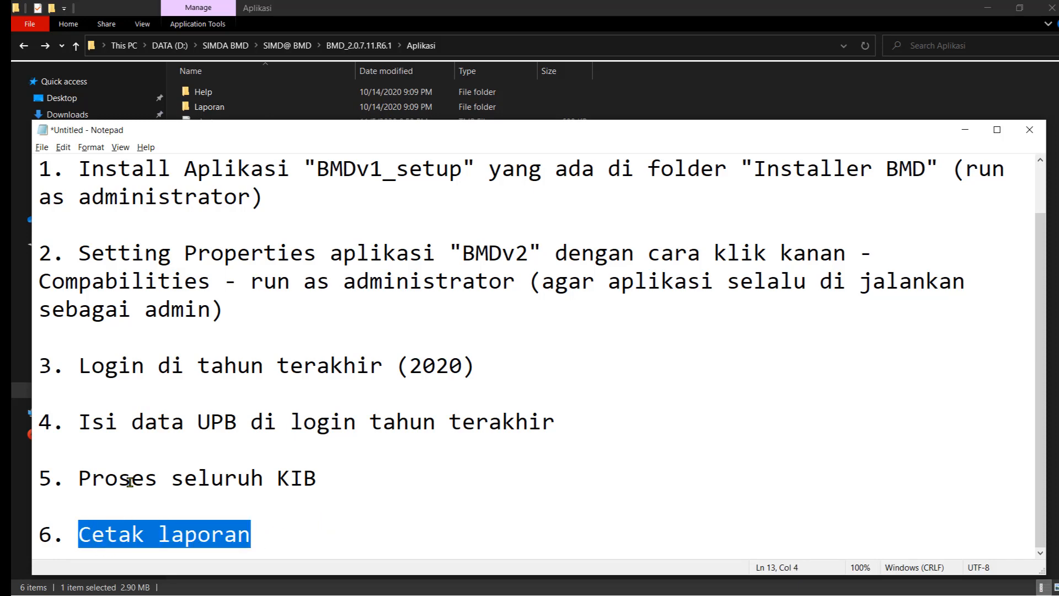
# Step: Highlight all six instructions in the notes and review the whole list from the title to instruction 6
pyautogui.scroll(1, 158, 375)
pyautogui.scroll(-1, 155, 375)
pyautogui.scroll(1, 148, 371)
pyautogui.scroll(-1, 147, 371)
pyautogui.moveTo(257, 536); pyautogui.dragTo(40, 169)
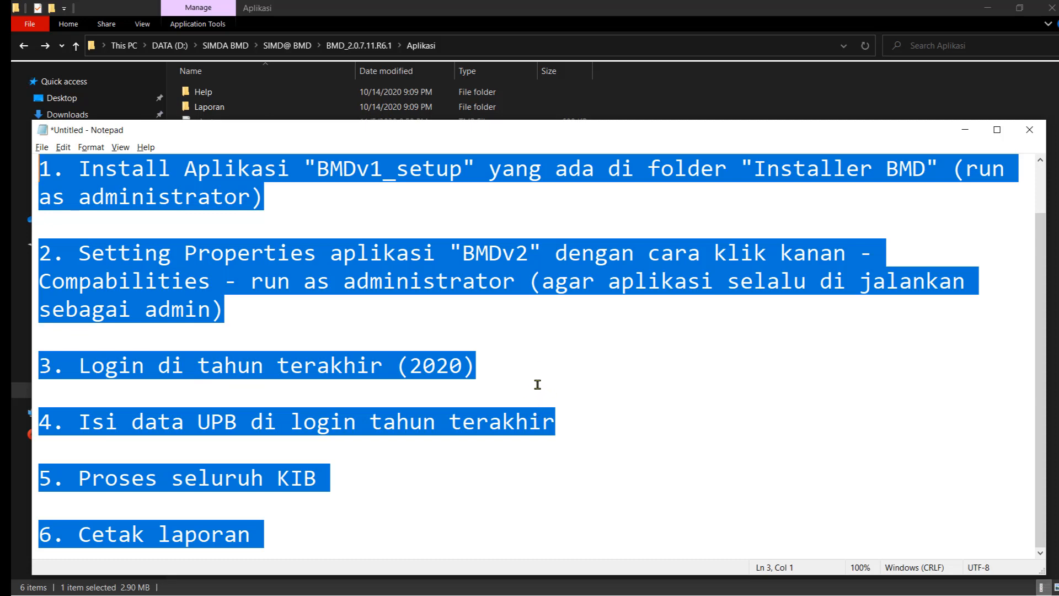
pyautogui.scroll(1, 535, 384)
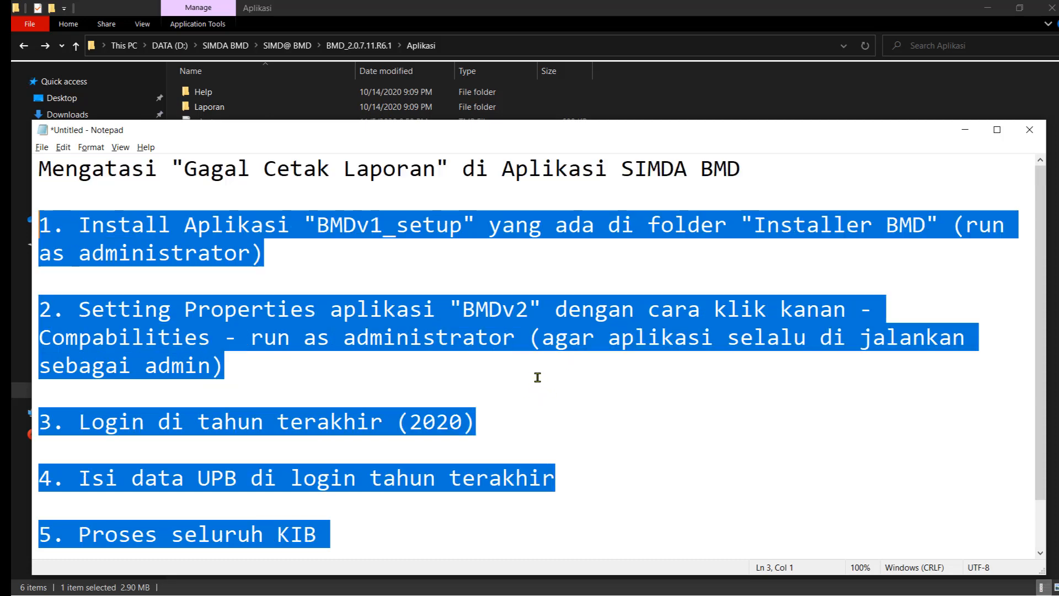
pyautogui.scroll(-1, 539, 374)
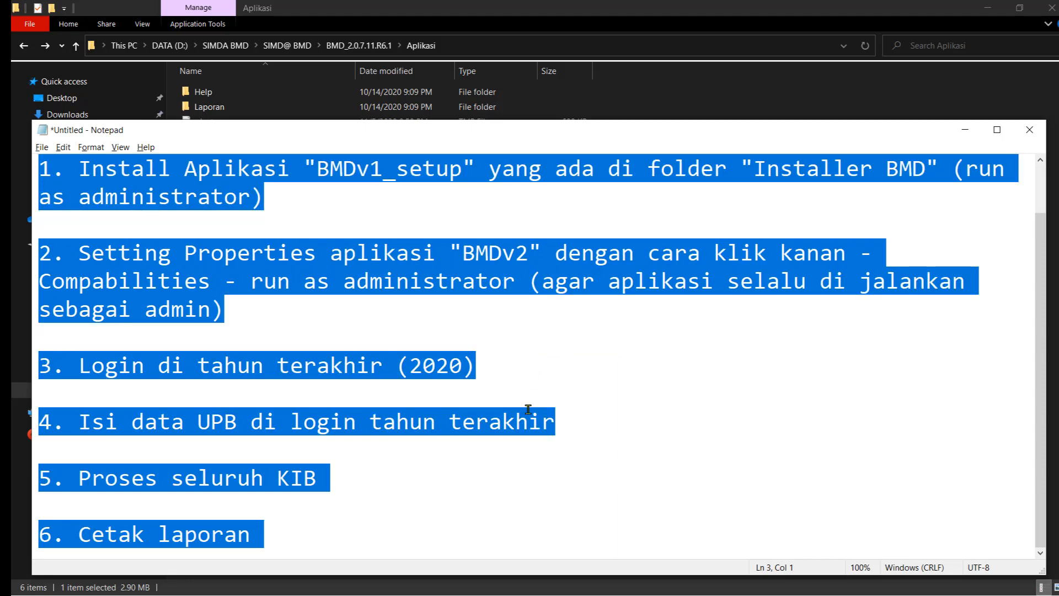
pyautogui.click(486, 369)
pyautogui.scroll(1, 499, 369)
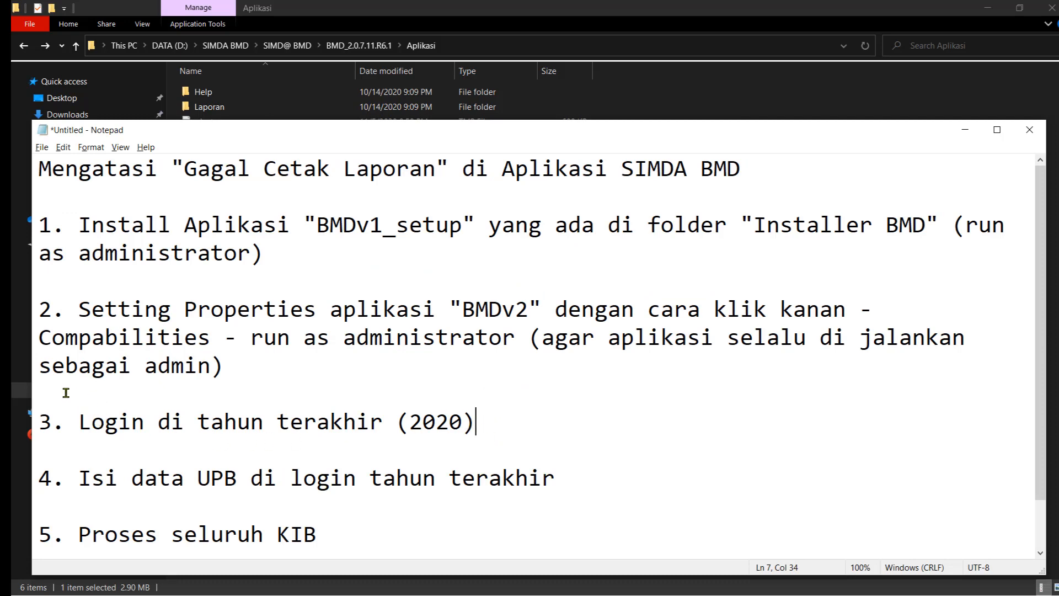
pyautogui.click(49, 391)
pyautogui.click(70, 283)
pyautogui.scroll(-1, 141, 294)
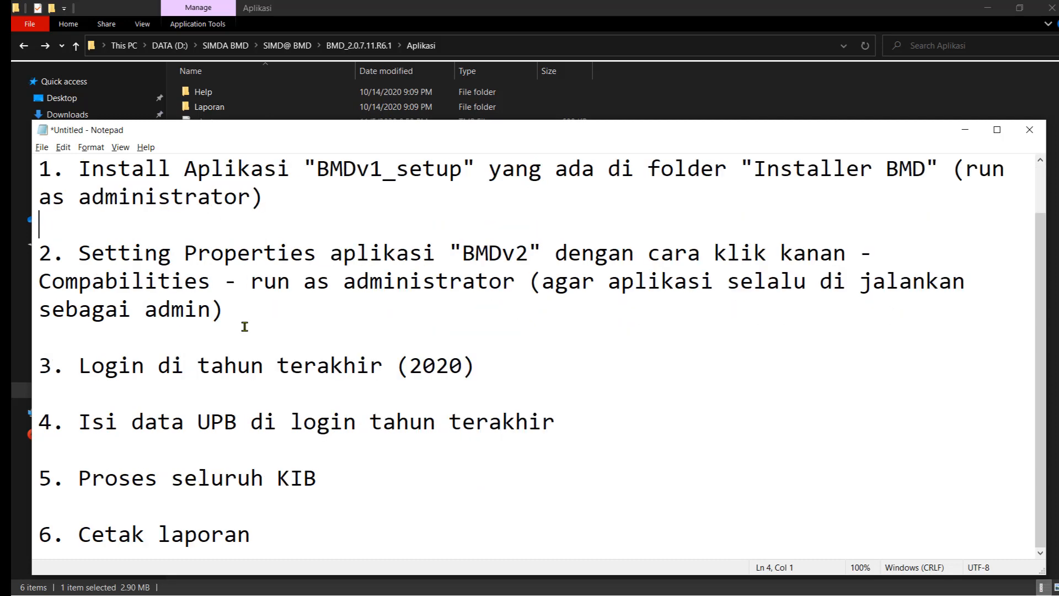